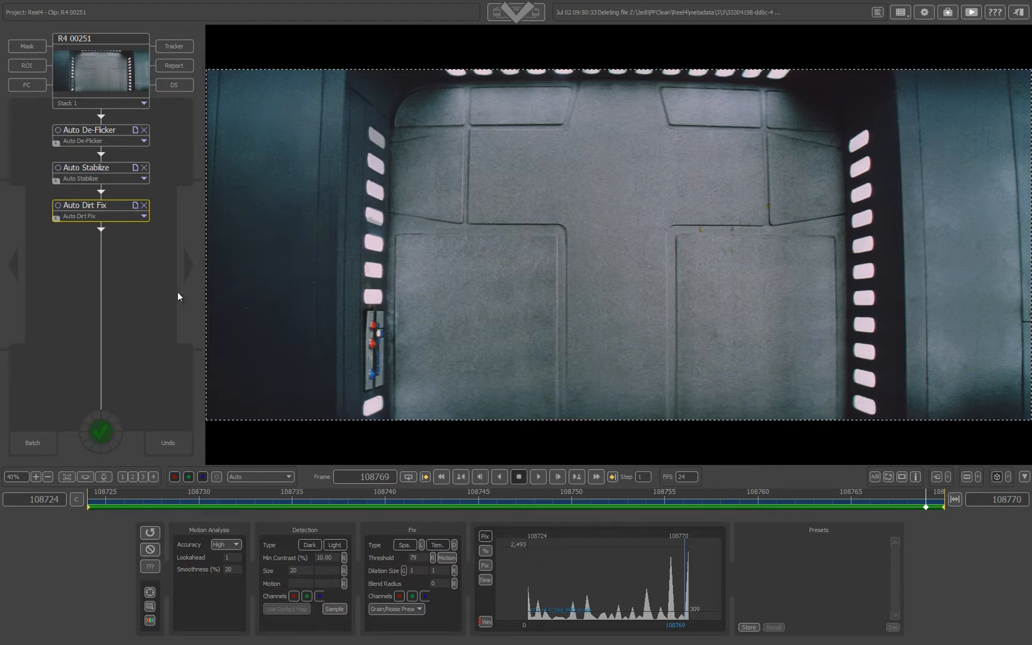
Step: Play the clip and compare the Auto Dirt Fix result with the original in the A/B split view
click(537, 477)
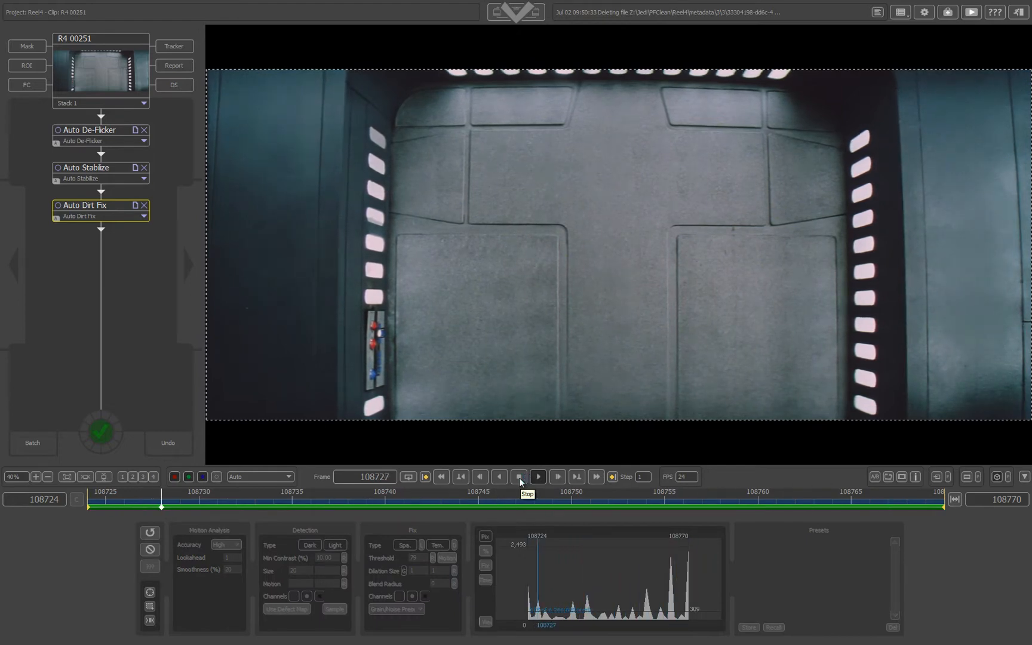
click(520, 478)
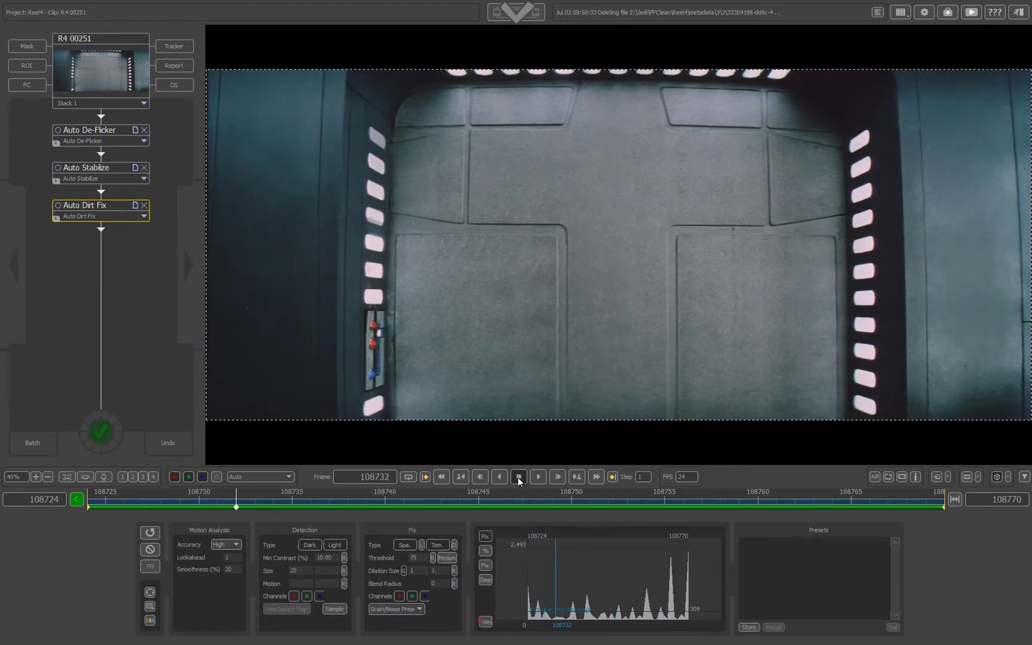
click(872, 478)
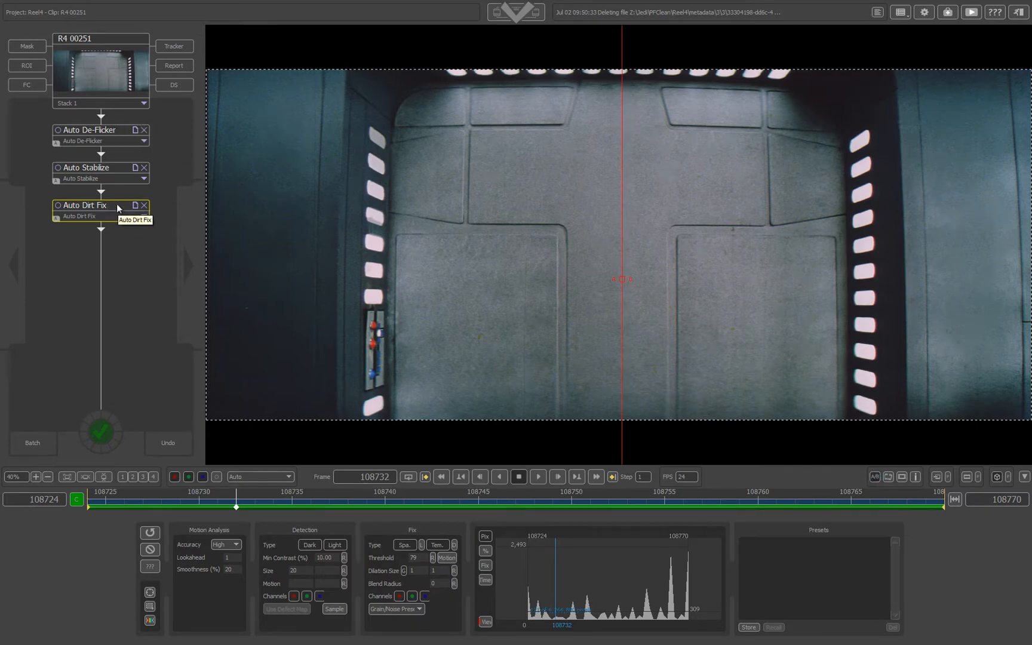
click(538, 477)
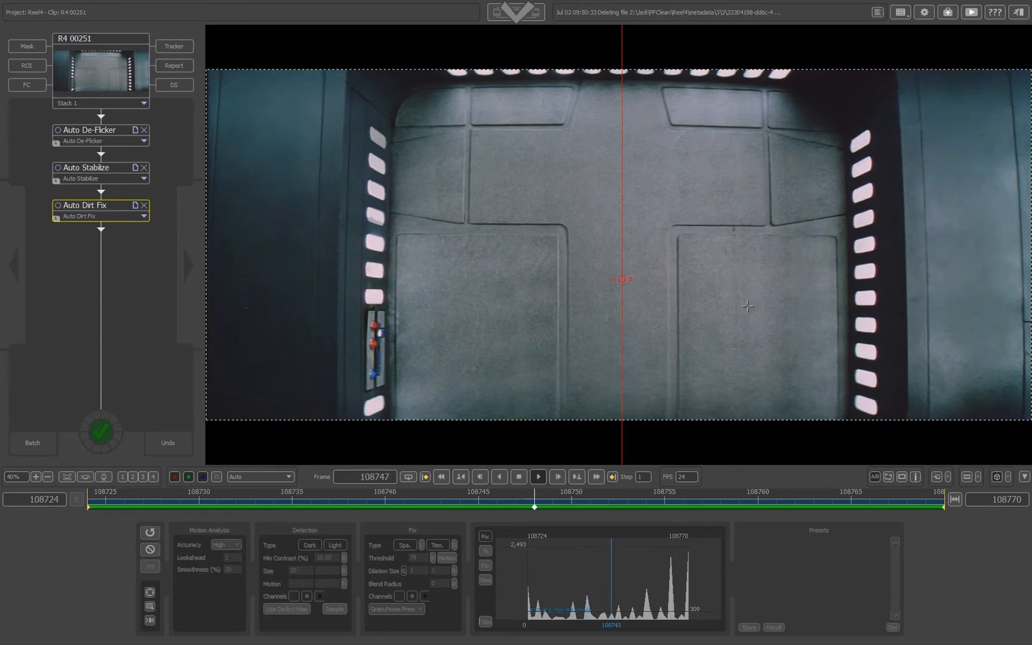
click(519, 476)
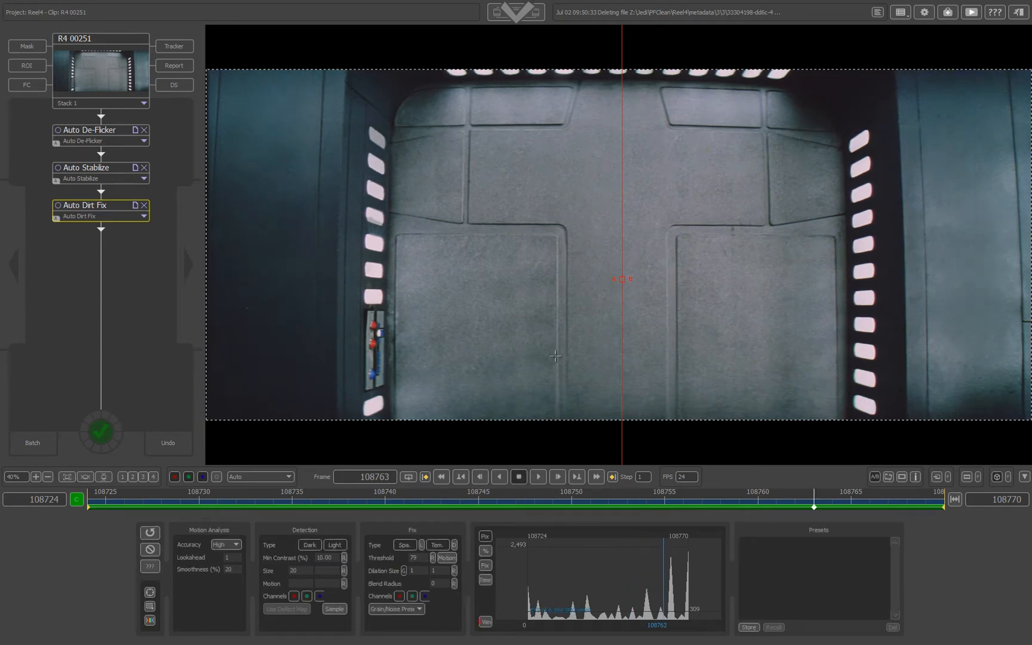
Step: Step back and forth through the frames around 108760 to examine the scratches left after the dirt fix
key(Left)
key(Left)
key(Right)
key(Left)
key(Left)
key(Right)
key(Left)
Step: Add a Fix Scratch effect after Auto Dirt Fix, detecting dark scratches with a maximum width of 6
click(102, 230)
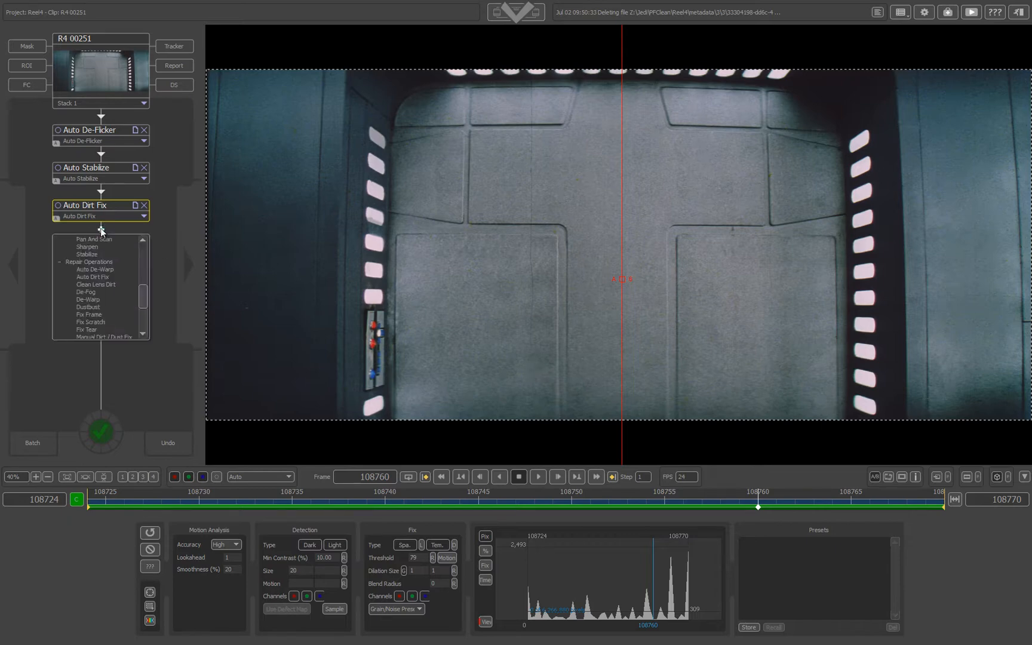
click(101, 322)
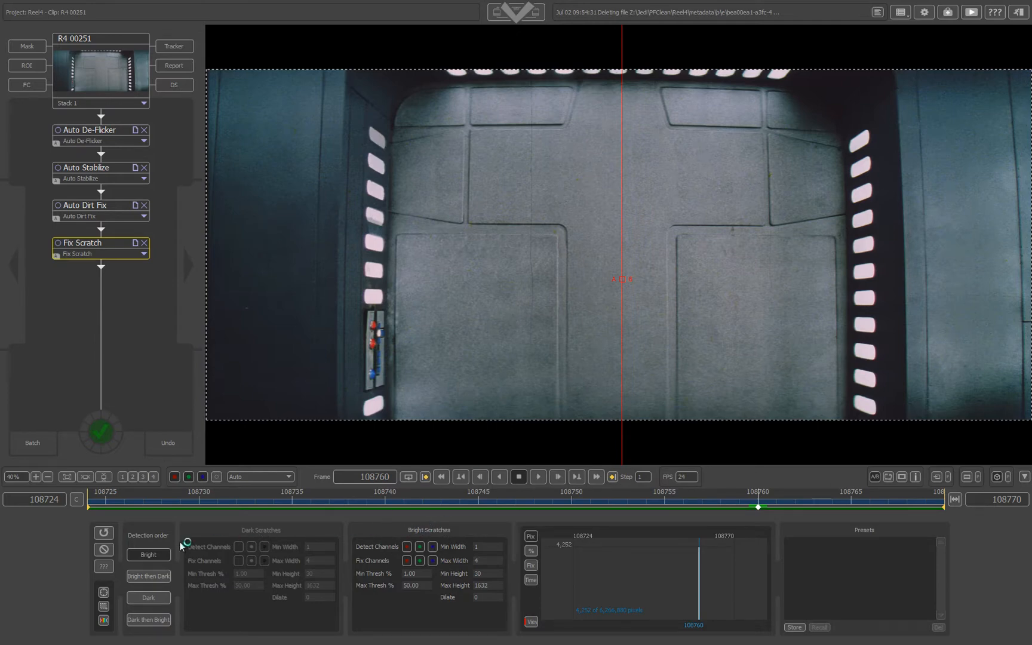
click(148, 597)
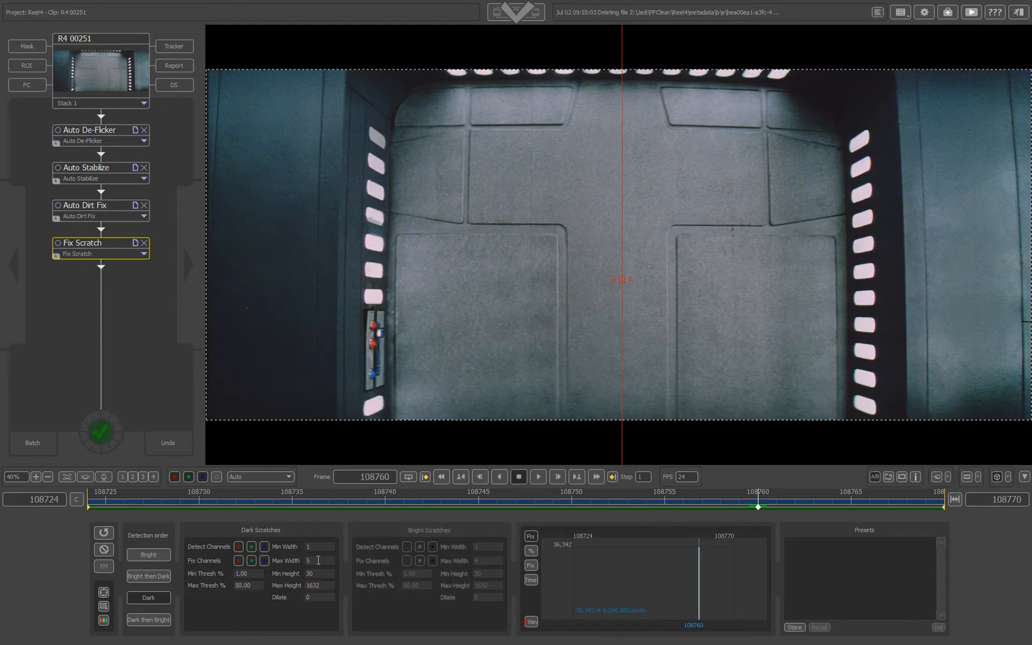
drag(321, 560, 323, 560)
Step: Examine the detected scratches in the overlay without the A/B split, and compare the frame with Fix Scratch bypassed and active
click(531, 623)
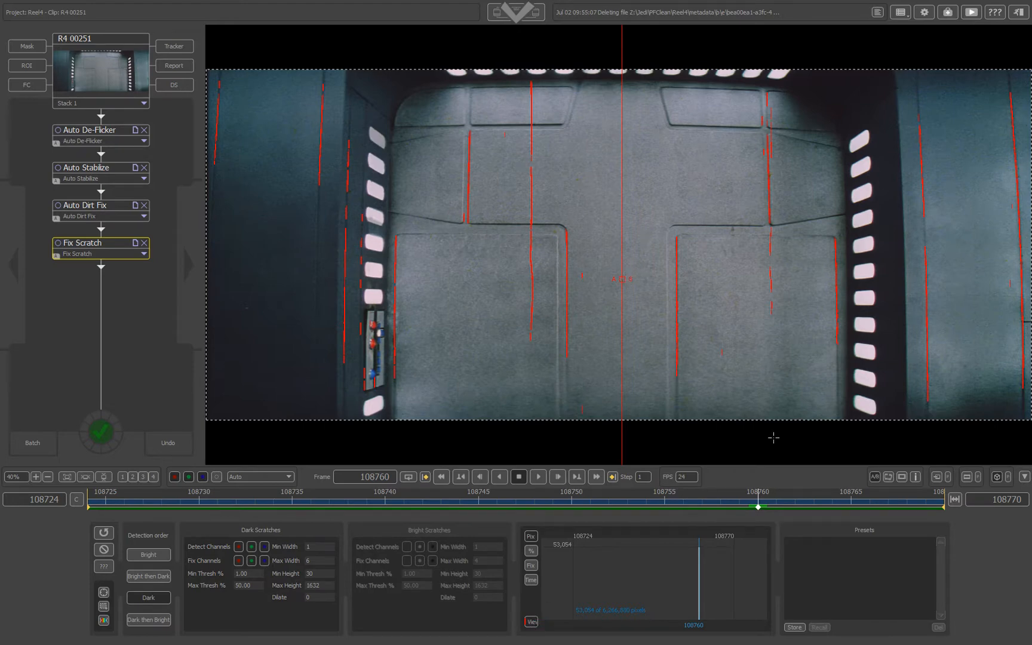
click(875, 479)
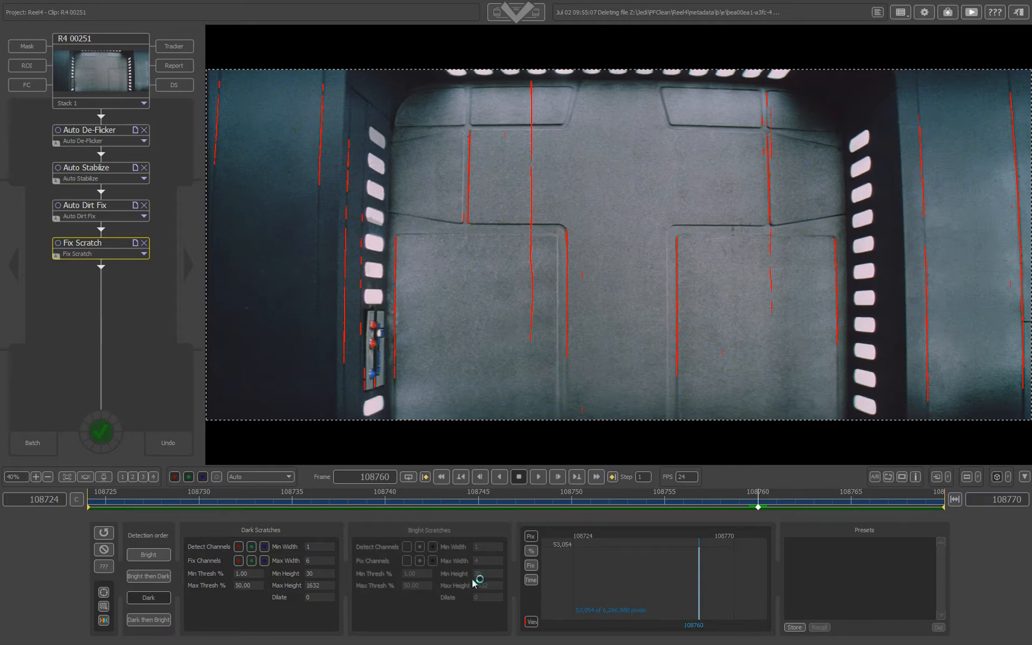
click(534, 623)
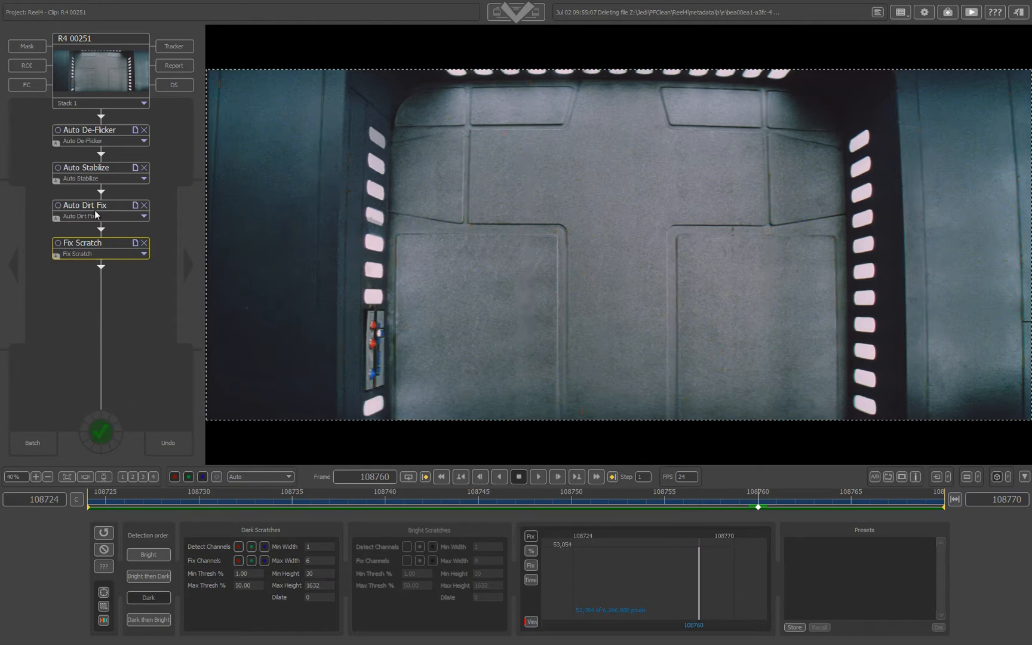
click(144, 245)
click(144, 250)
click(144, 250)
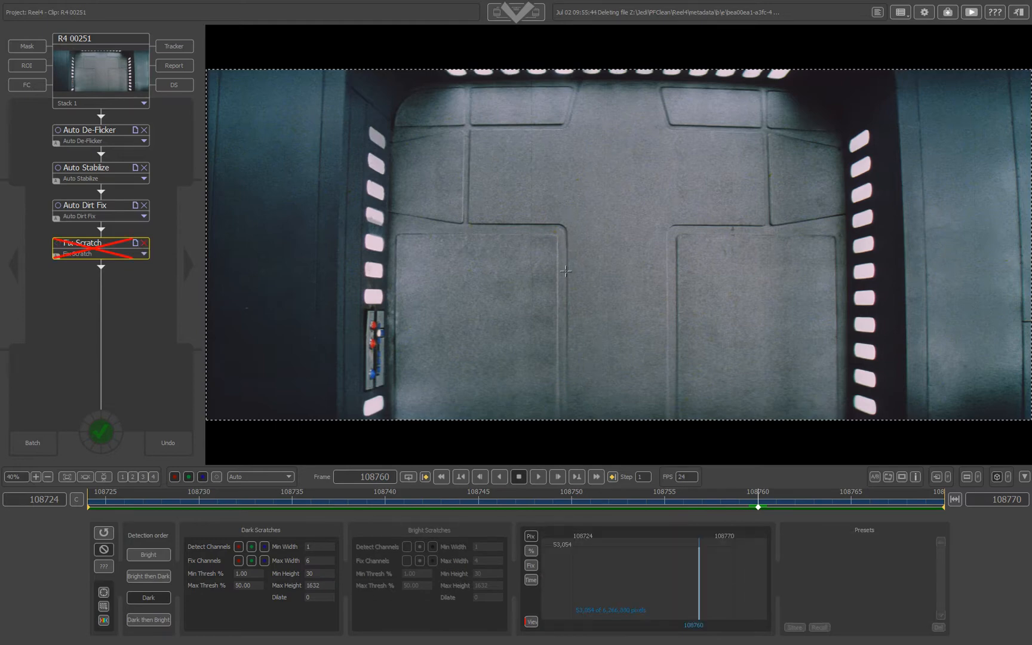
click(146, 244)
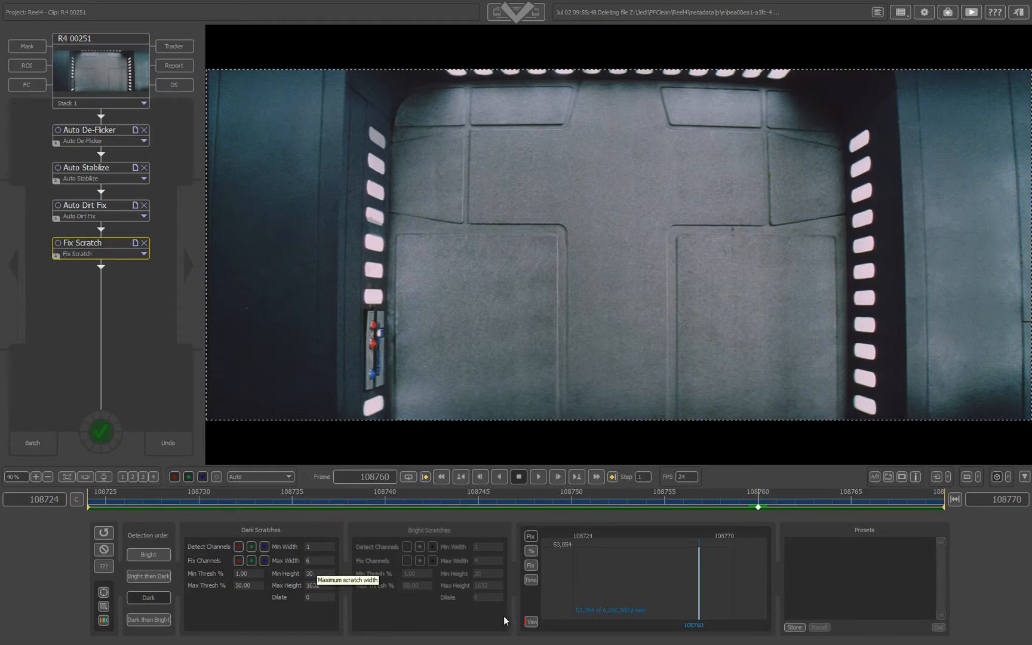
Step: Tune the dark scratch detection against the overlay, trying width 4 with dilate 3 and settling on Max Width 6 and Dilate 1
click(531, 622)
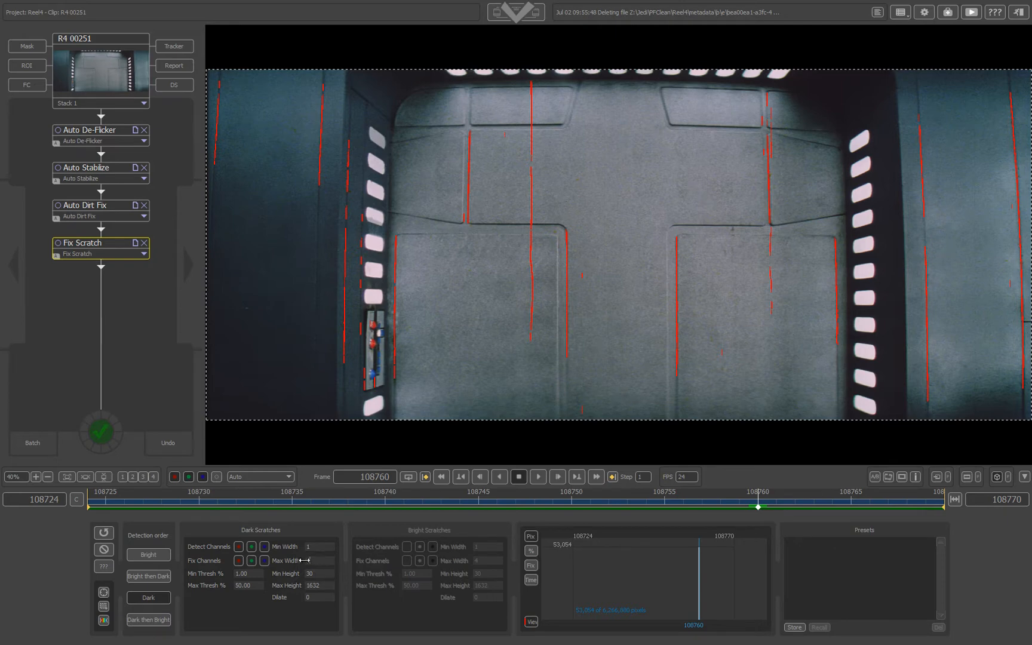
mouse_move(301, 561)
mouse_down()
mouse_move(314, 560)
mouse_move(303, 560)
mouse_up()
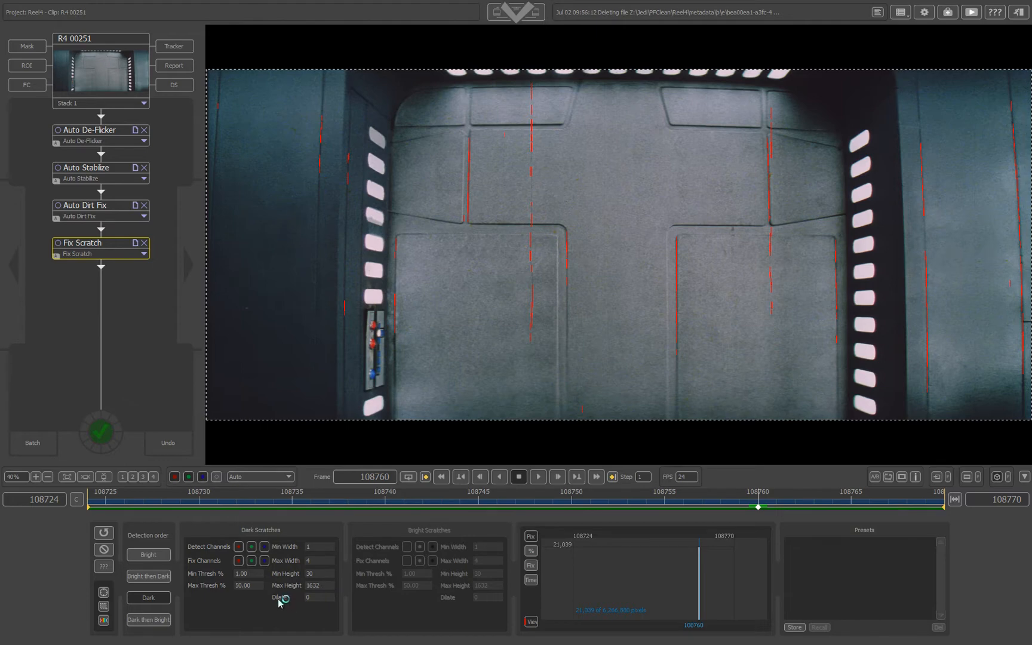
drag(280, 603, 327, 597)
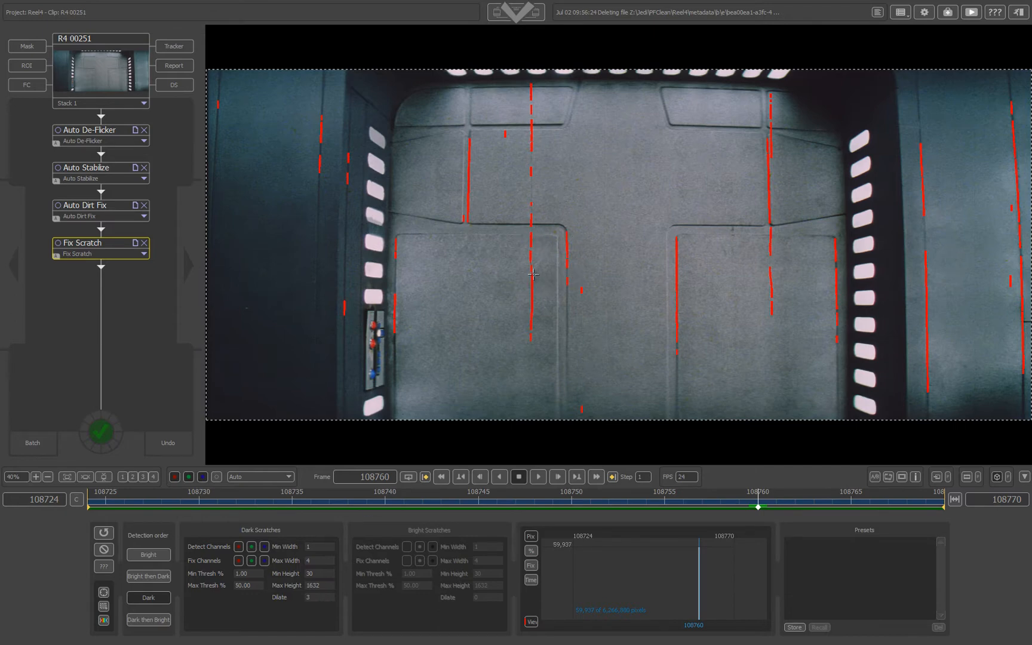
click(532, 623)
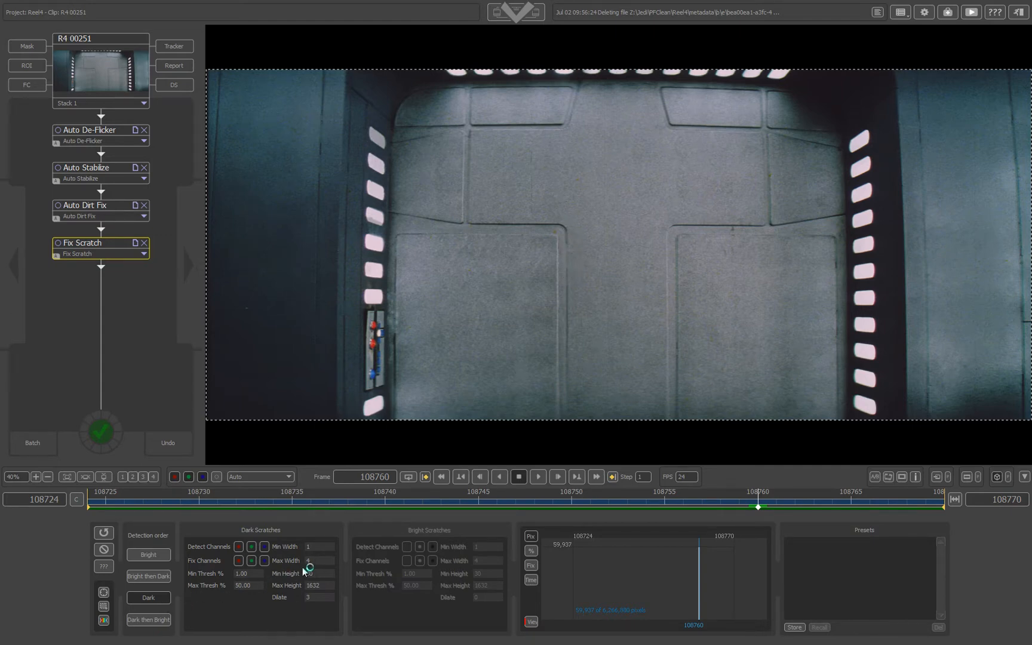
drag(309, 598, 319, 561)
Step: With Fix Scratch bypassed, draw a tall narrow rectangular mask over the vertical scratch left of the frame's centre, and reactivate the effect
click(145, 245)
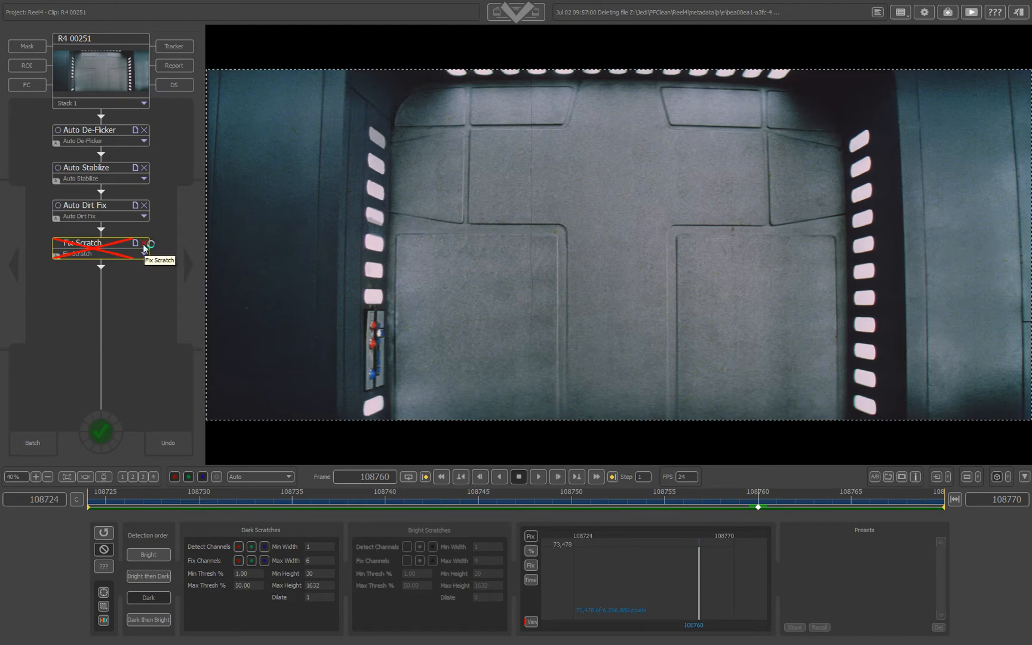
click(27, 46)
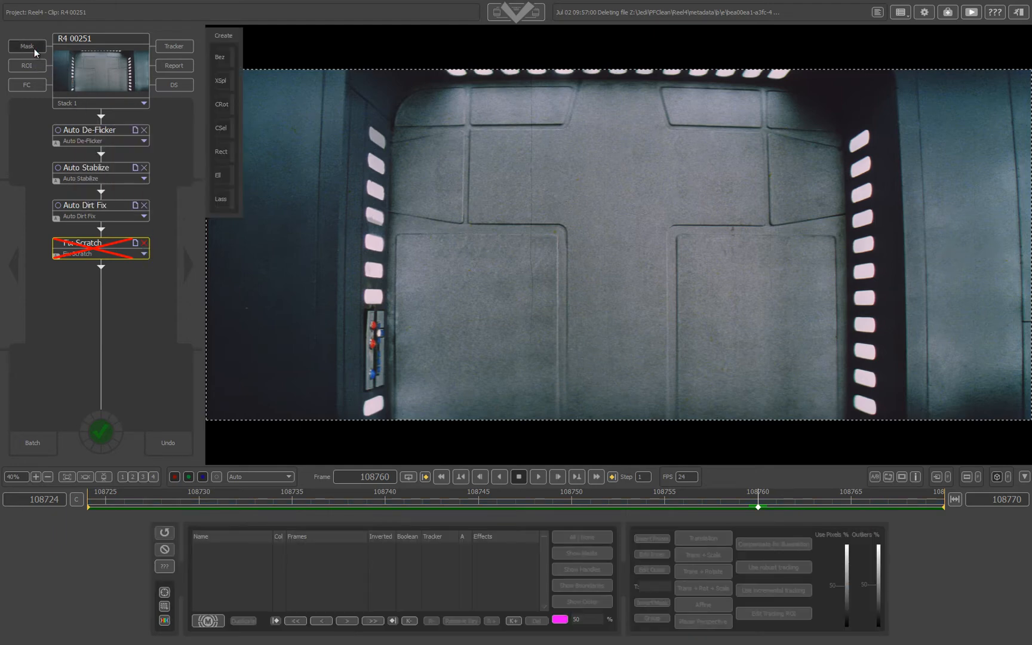
click(216, 151)
mouse_move(500, 64)
mouse_down()
mouse_move(536, 89)
mouse_move(550, 428)
mouse_up()
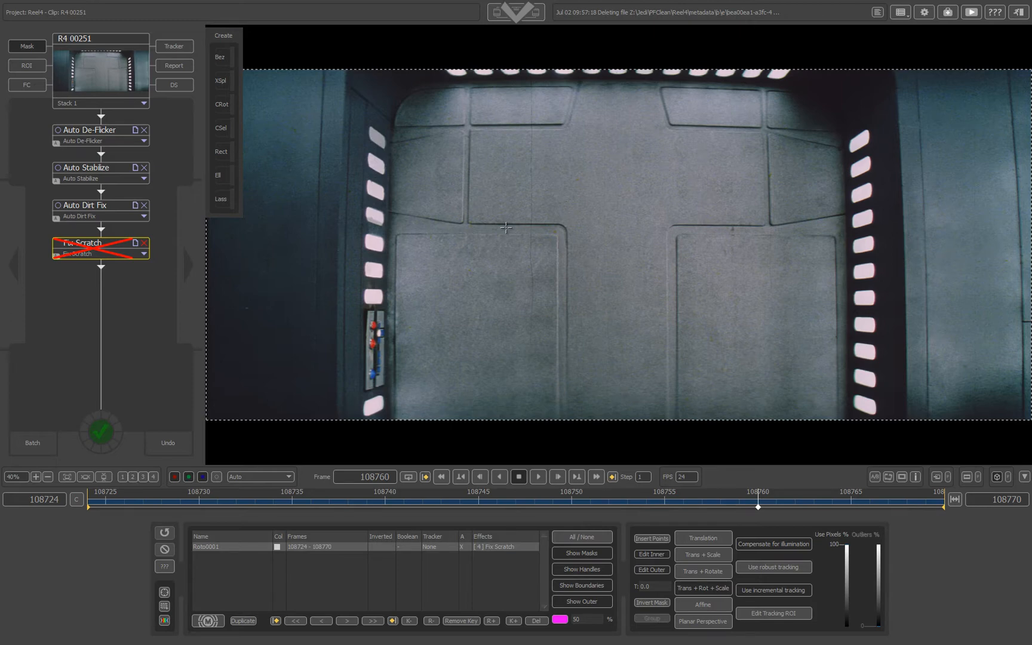
click(144, 243)
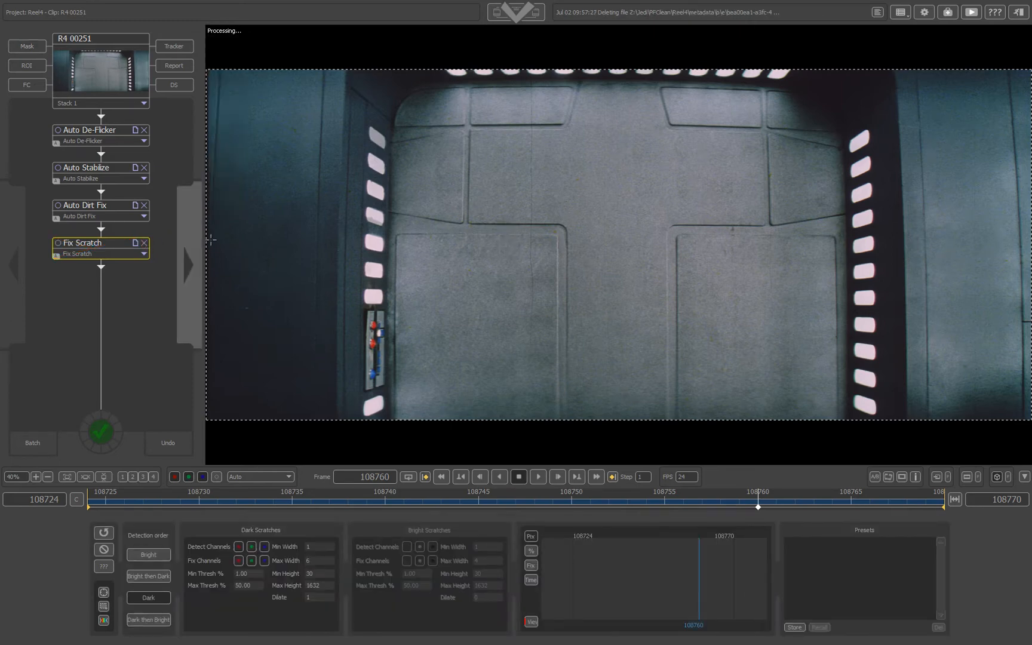
Step: Widen the rectangular scratch mask by moving its left edge outward, and leave mask editing
click(33, 46)
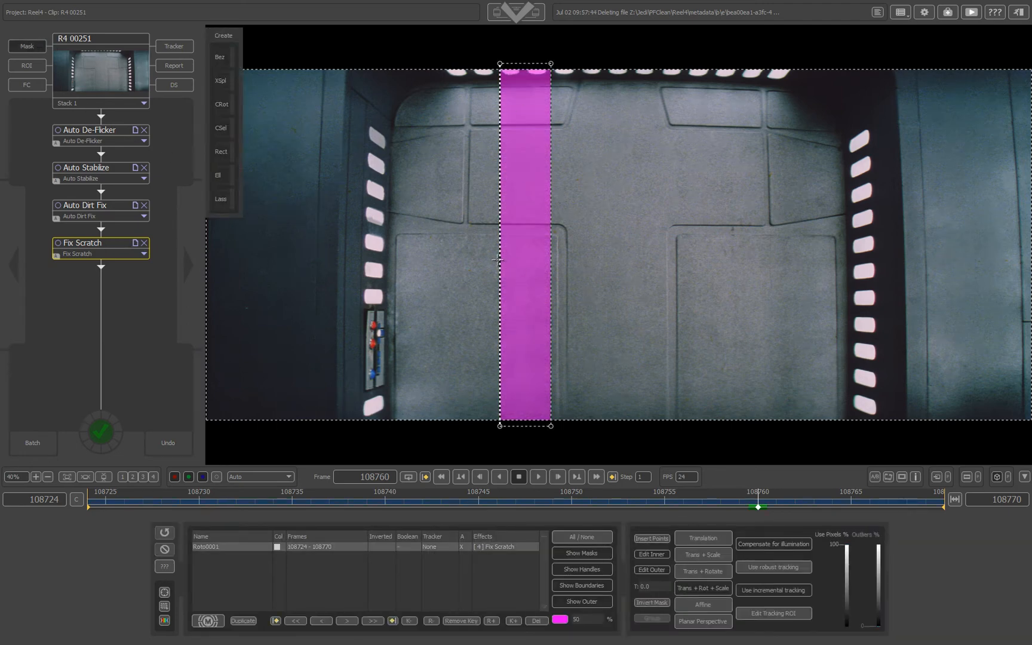
drag(500, 260, 478, 258)
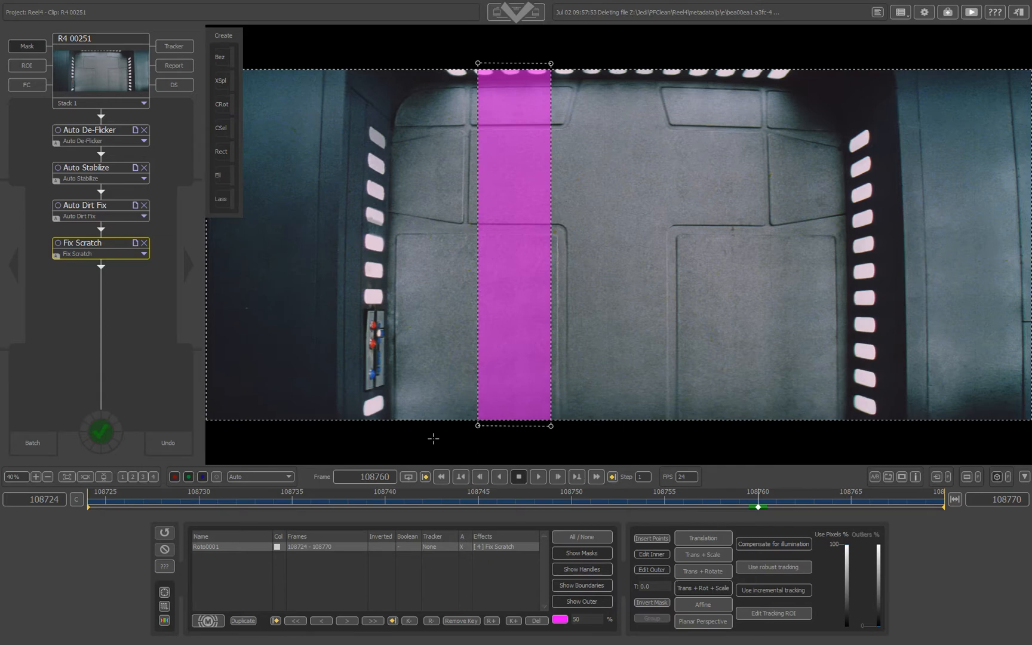
click(13, 49)
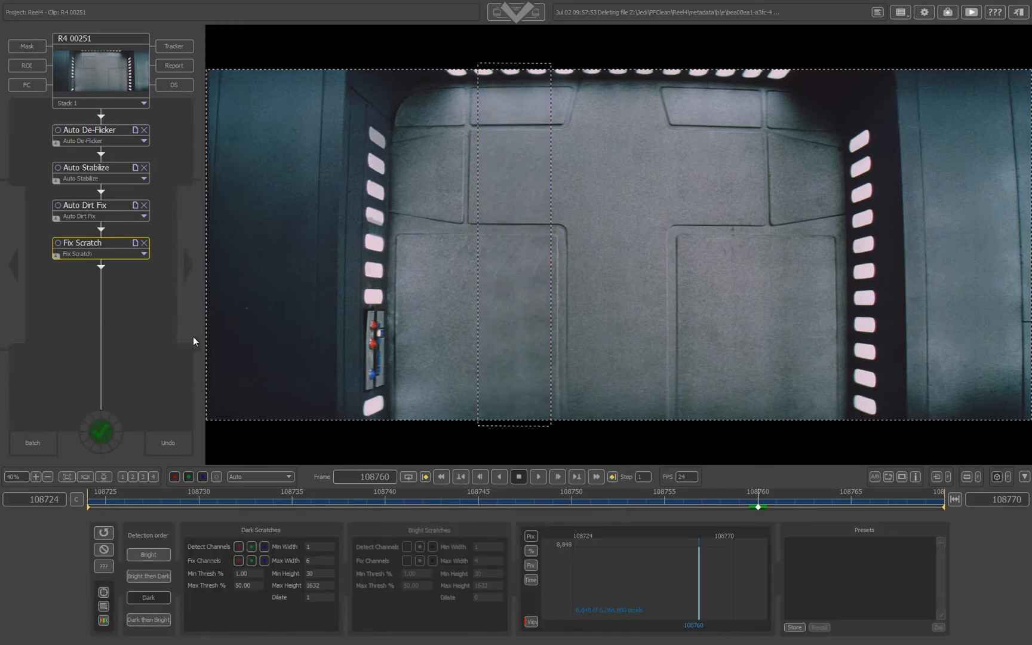
Step: Compare the masked area with Fix Scratch bypassed and active, and review the scratch detection overlay across the clip's frames
click(145, 243)
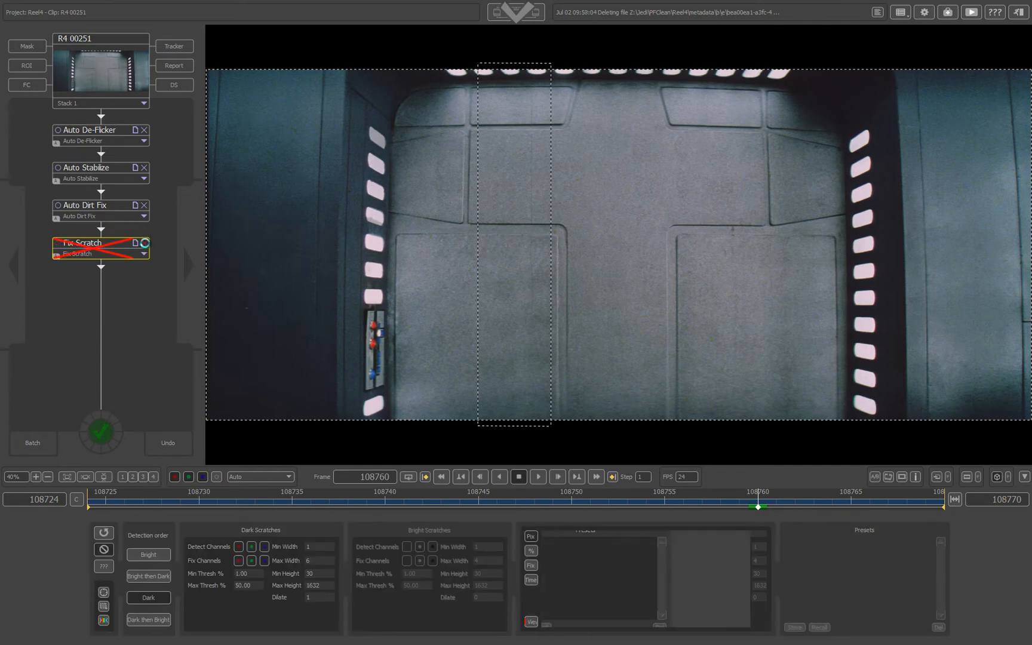
click(144, 243)
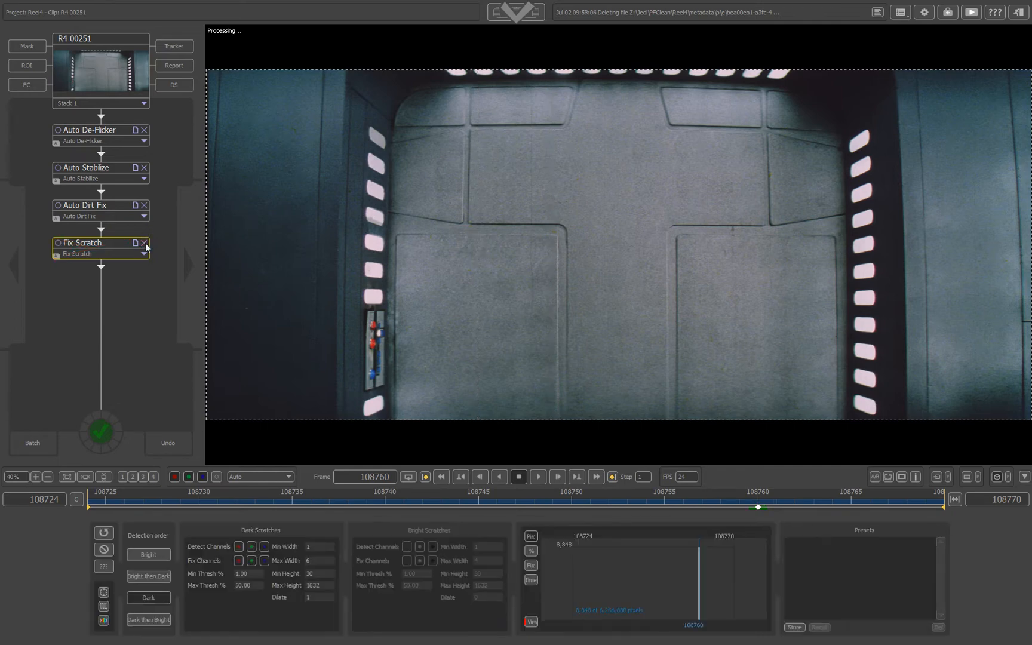
click(532, 622)
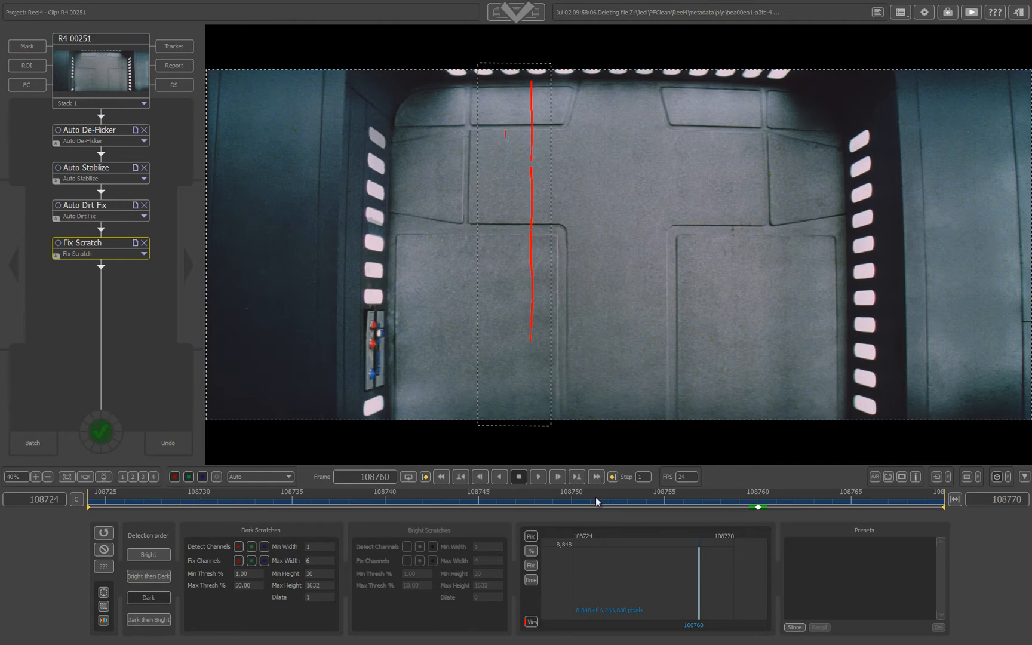
key(Right)
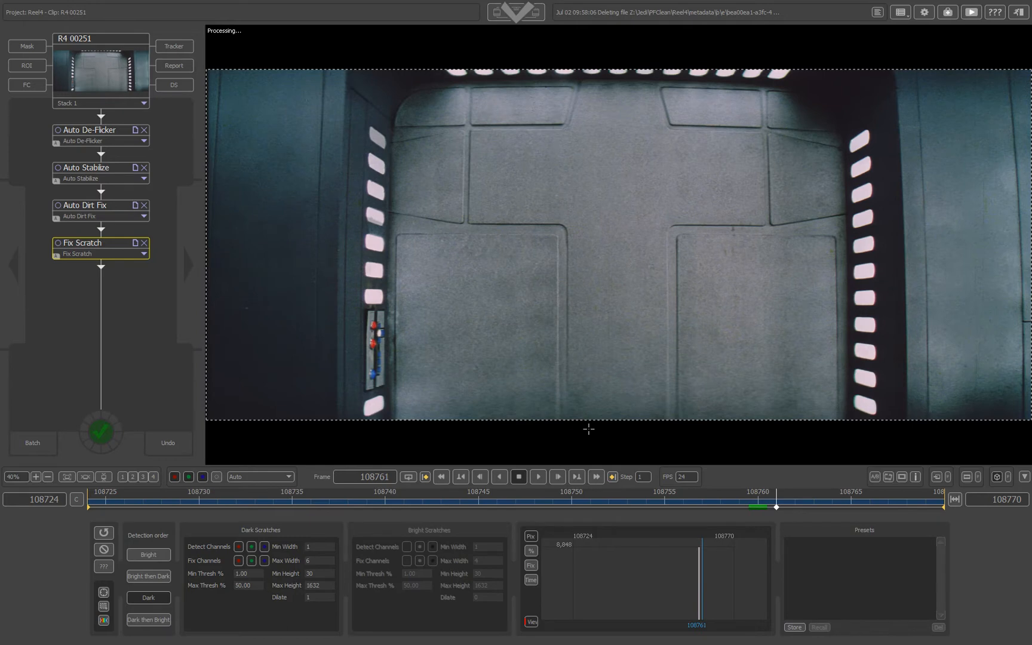
key(Right)
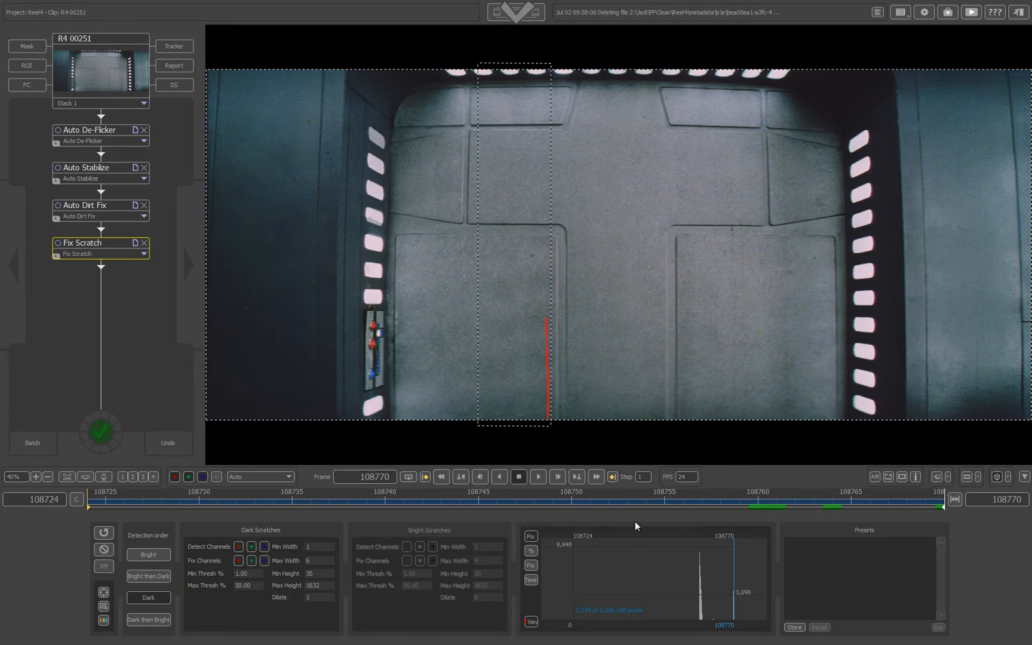
click(538, 477)
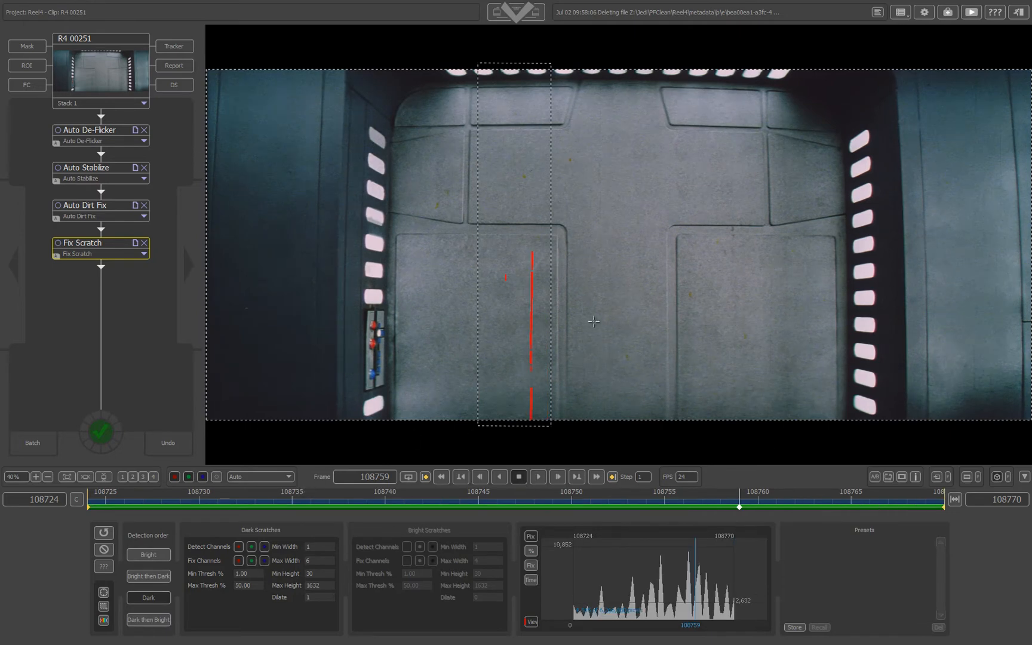
Step: Inspect frame 108759 at 100% across to its right edge, and fit the whole frame in the viewer again
click(69, 476)
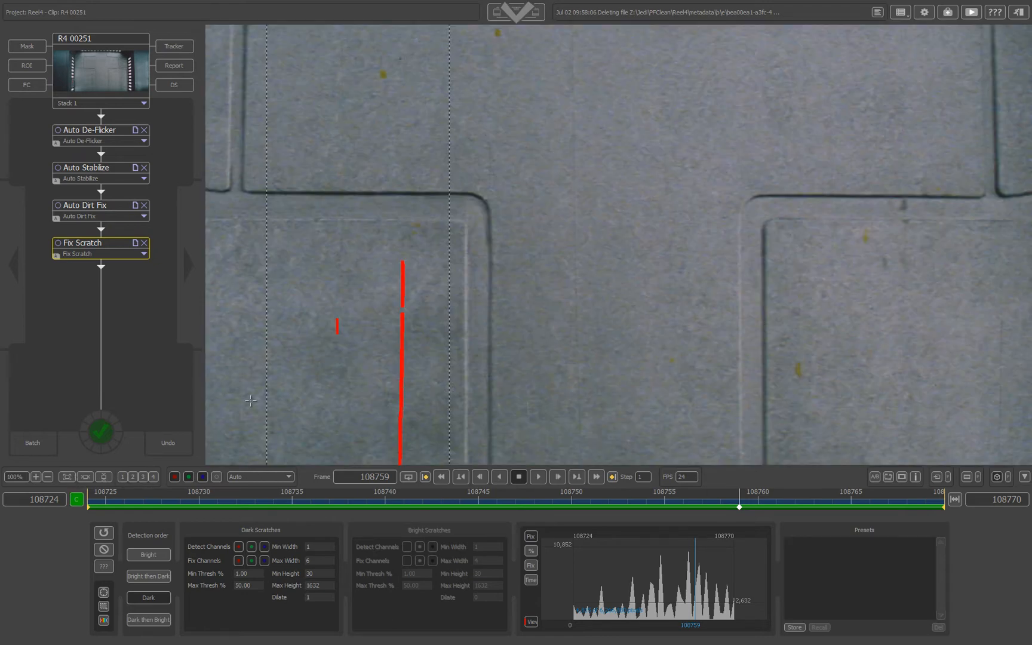
drag(718, 306, 279, 300)
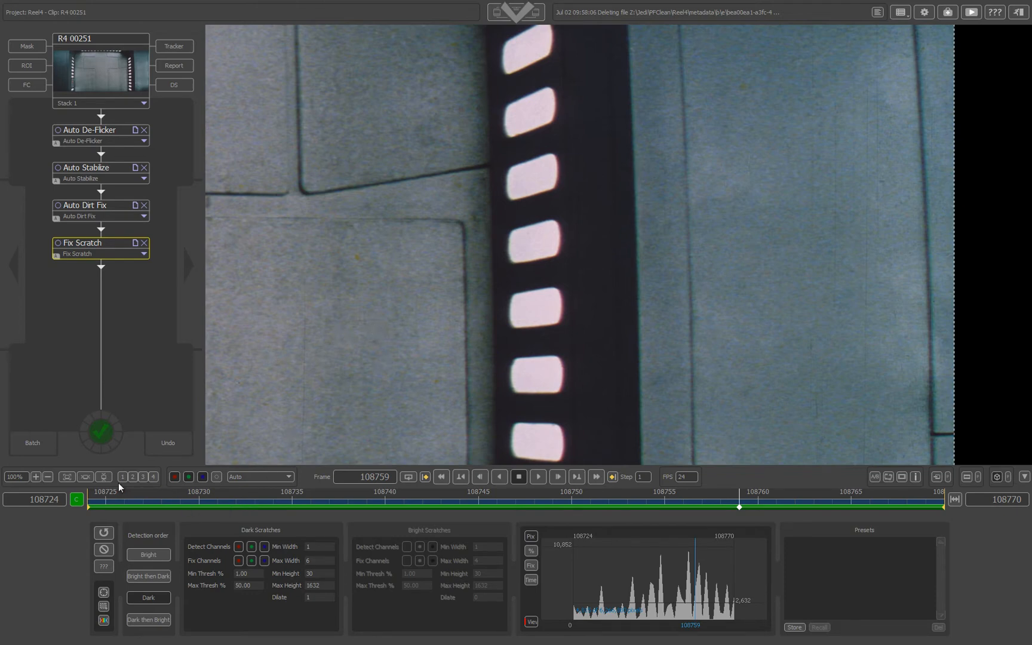
click(85, 477)
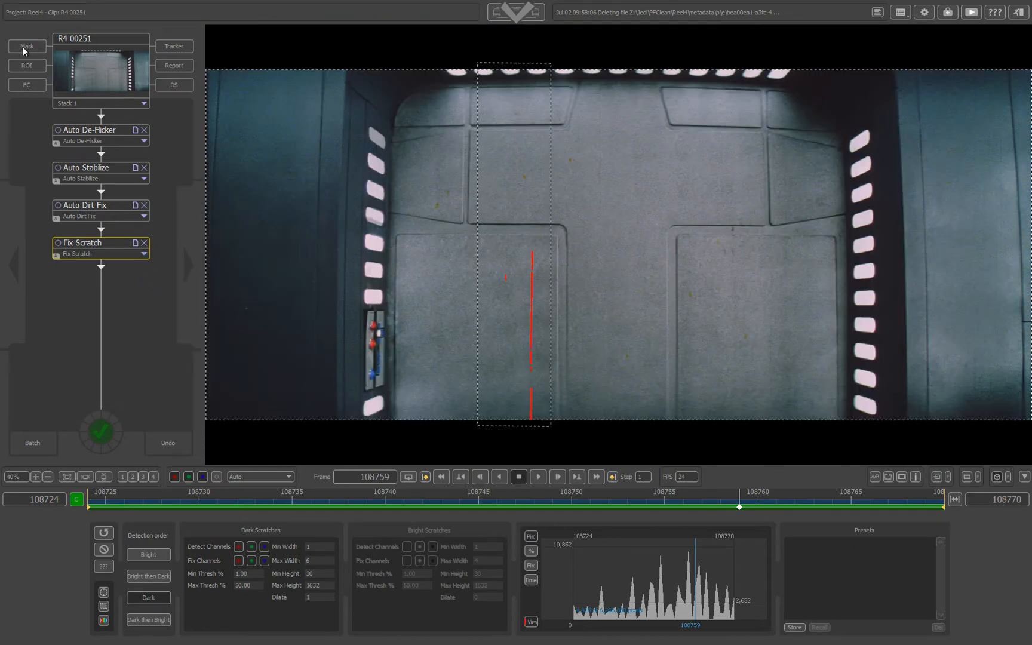
Step: Delete the rectangular mask Roto0001 from the Fix Scratch effect
click(26, 65)
click(441, 547)
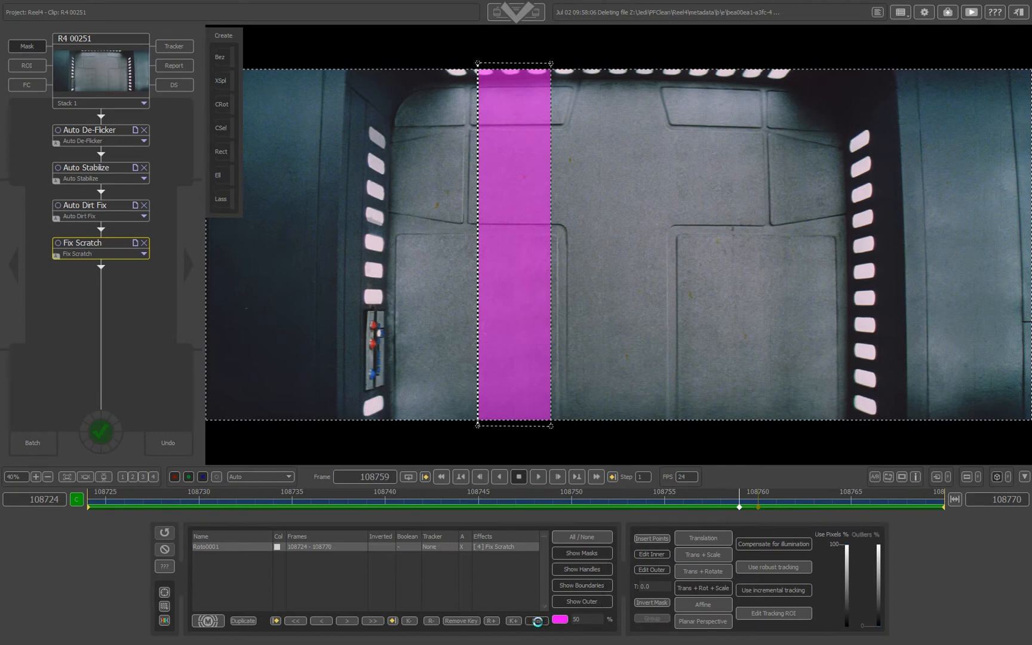
click(537, 621)
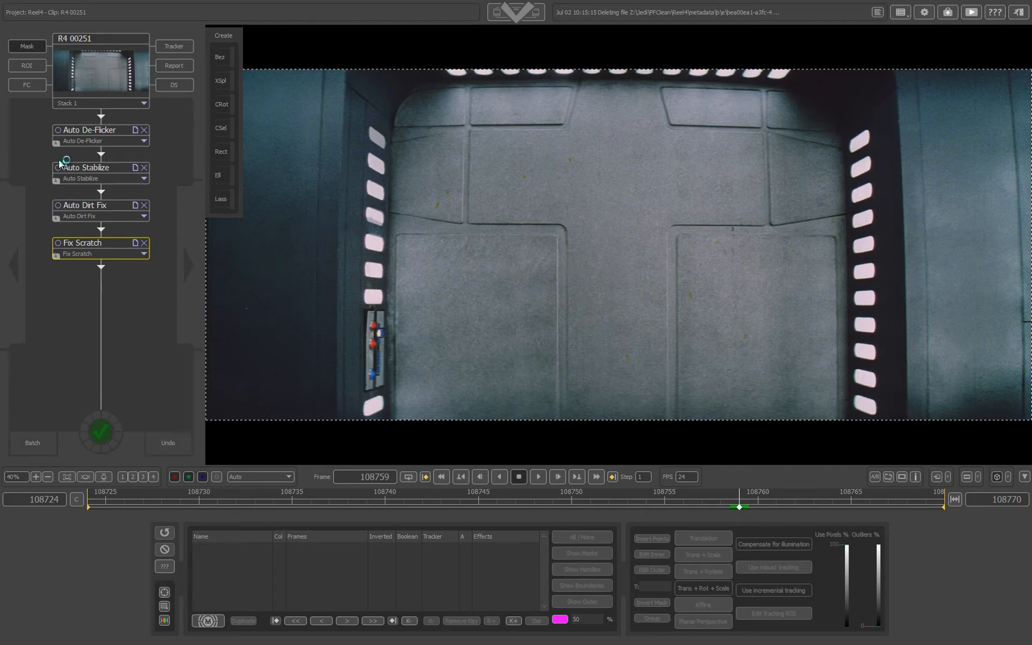
Step: Open the undo regions of Fix Scratch and compare frame 108759 with the detection overlay switched off and on
click(135, 256)
click(167, 443)
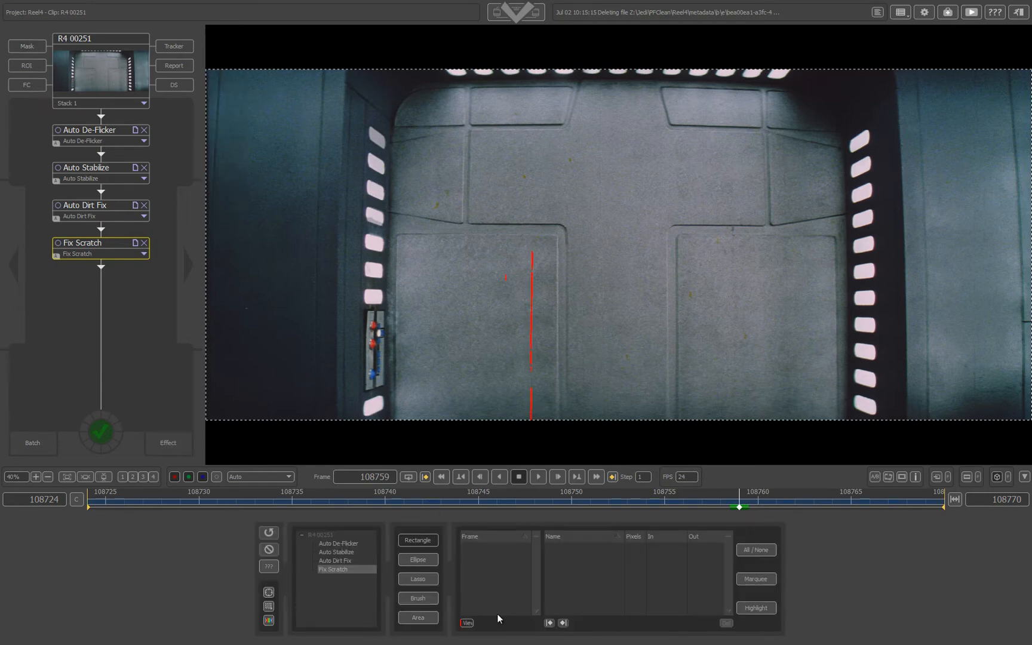
click(469, 623)
click(468, 623)
Step: Try a Max Width of 7 for the dark scratches, and set it back to 6
click(168, 443)
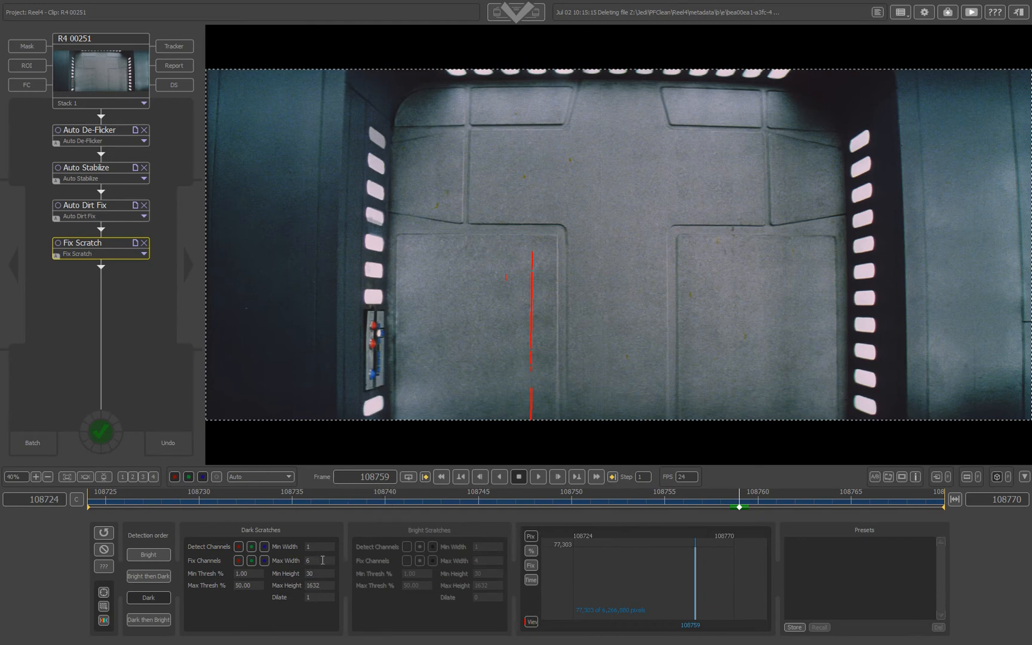
key(Return)
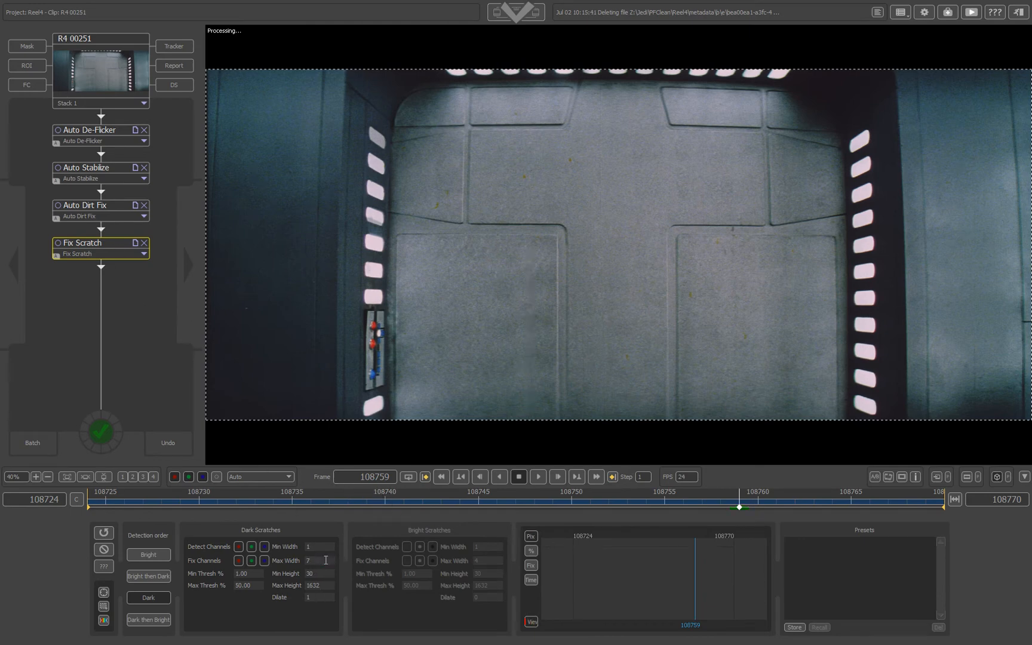
drag(326, 560, 323, 560)
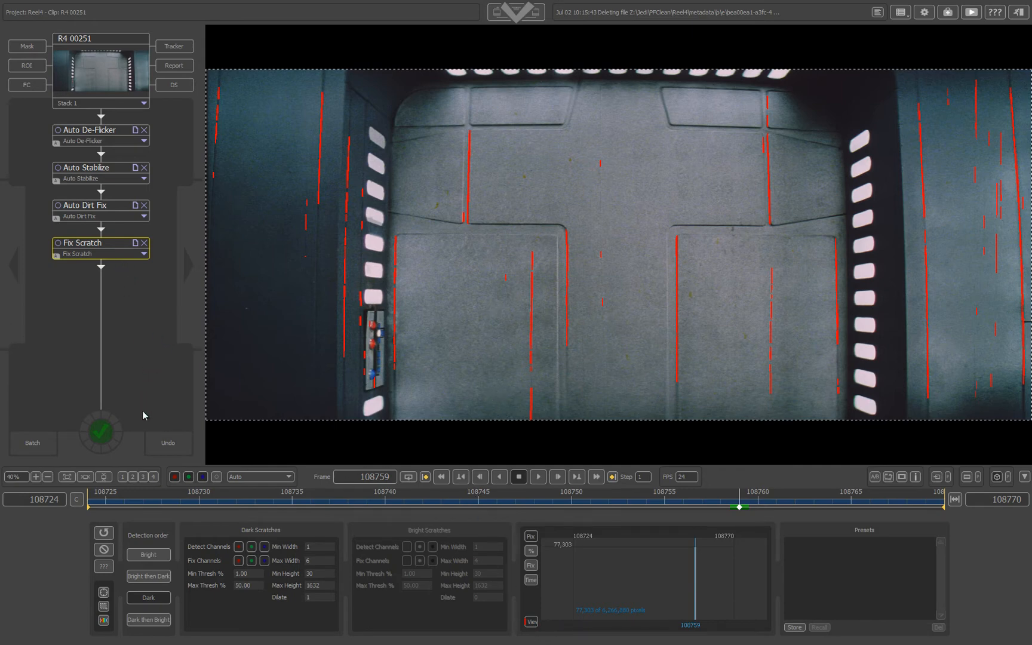
Step: Draw a rectangular undo region over the detections along the picture's far left edge, spanning frames 108724 to 108770, and check neighbouring frames
click(168, 443)
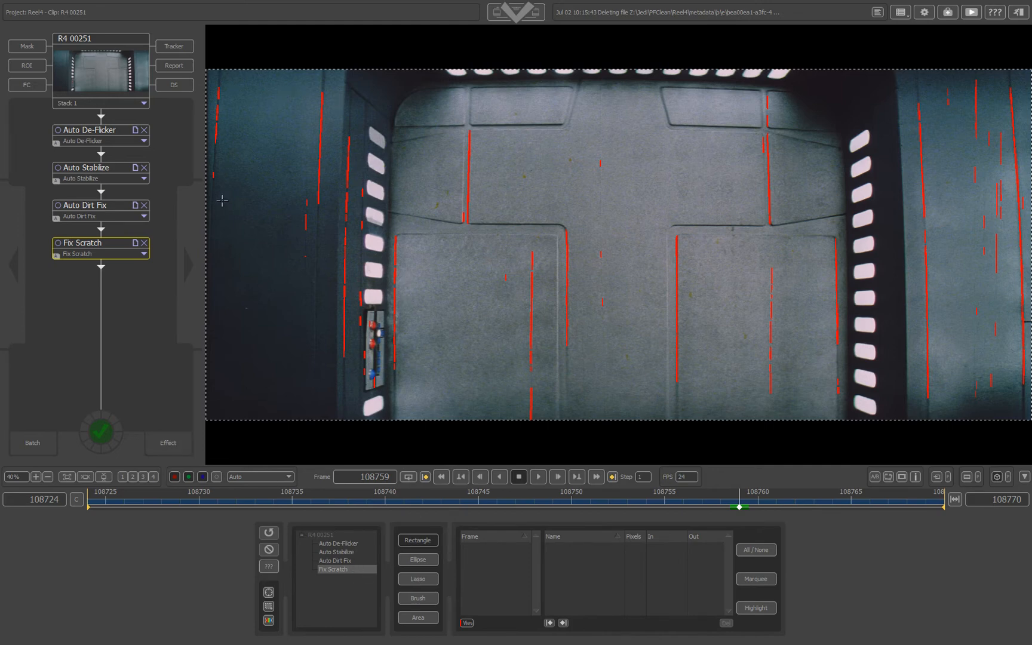
drag(222, 231, 200, 58)
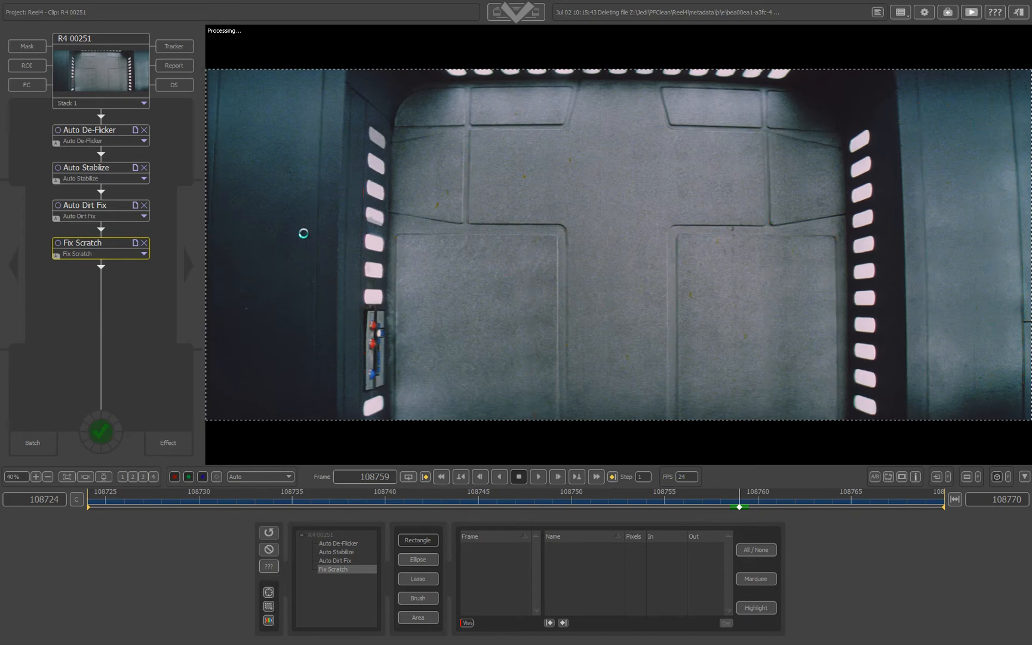
click(661, 548)
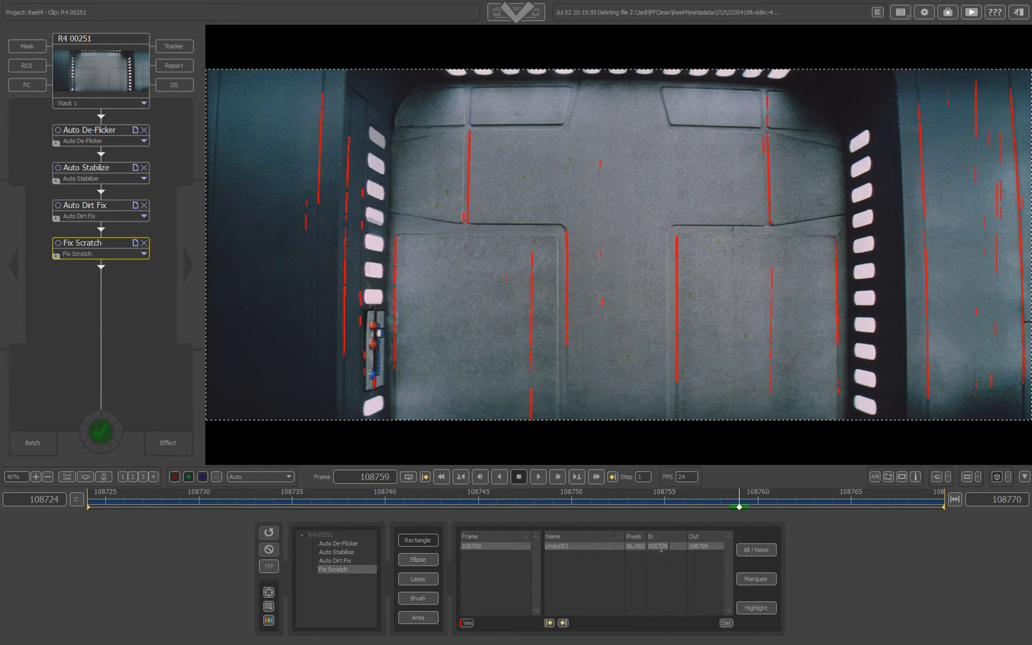
text(0)
click(701, 550)
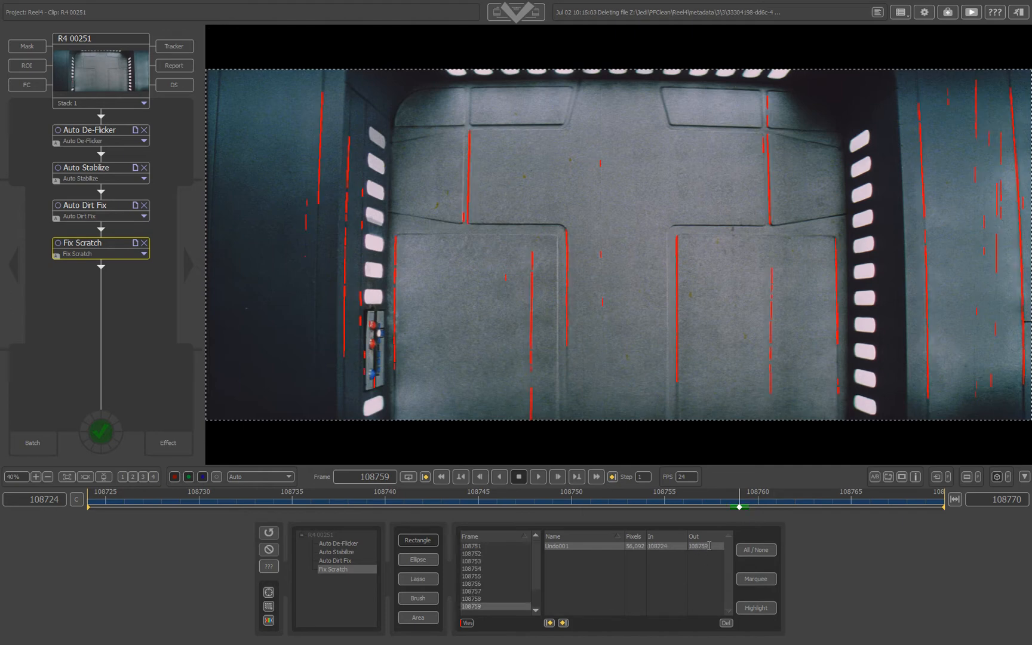
click(709, 545)
key(Return)
key(Left)
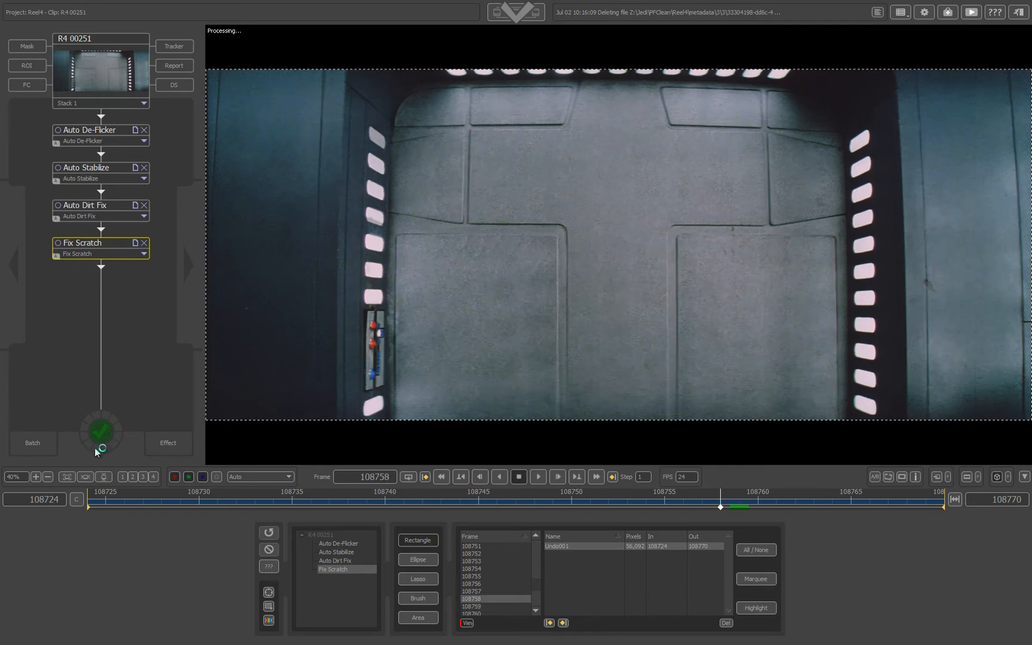
key(Left)
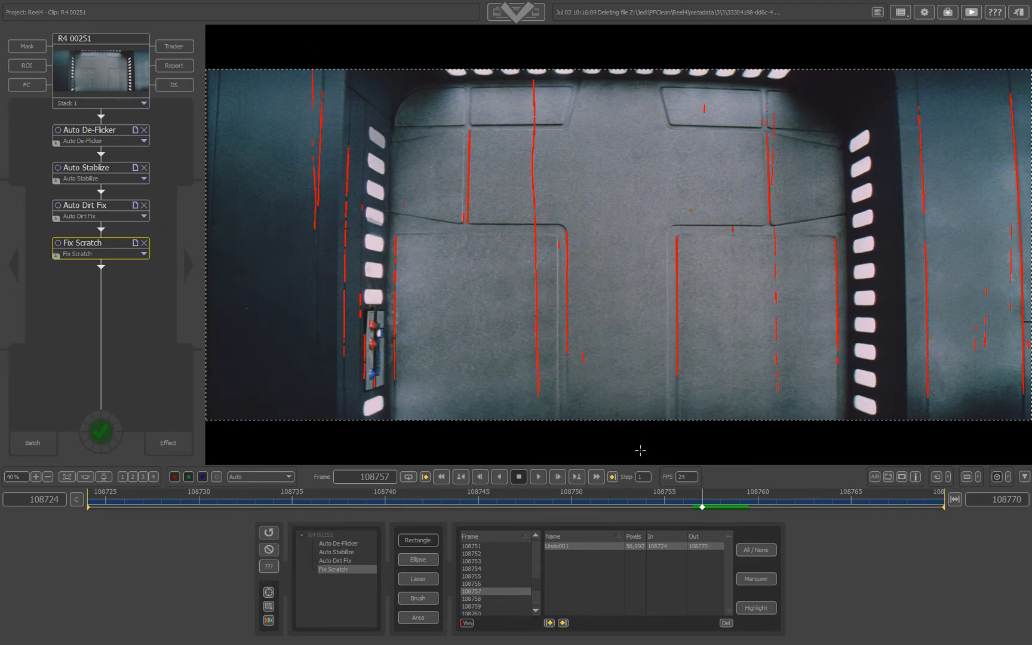
Step: On the last frame, draw a second undo rectangle over the wall edge beside the right-hand lights and extend it back to frame 108724
click(597, 477)
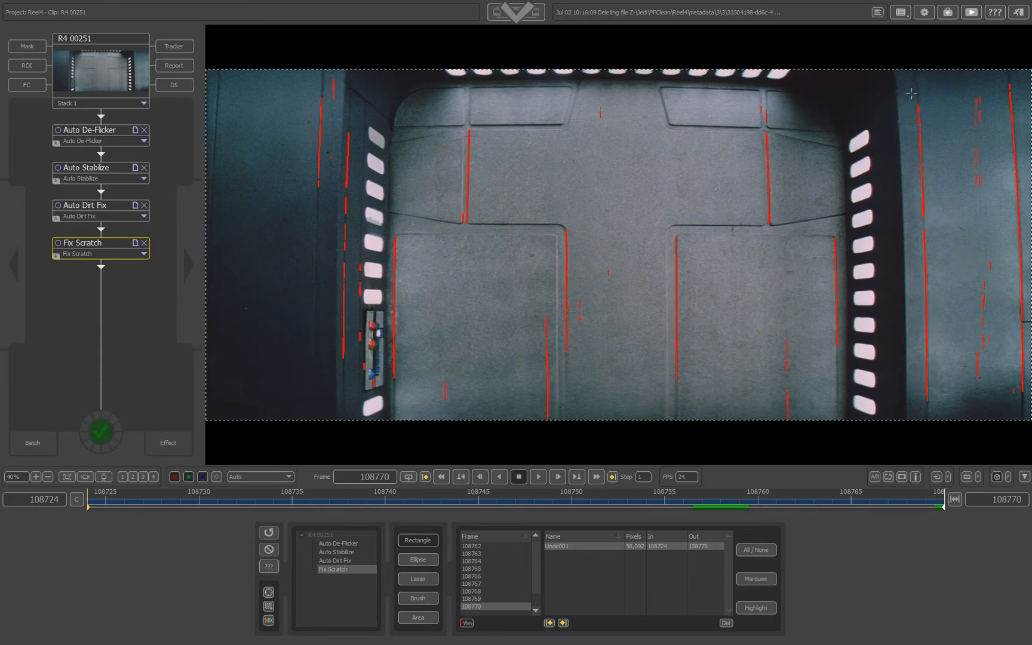
drag(912, 93, 935, 426)
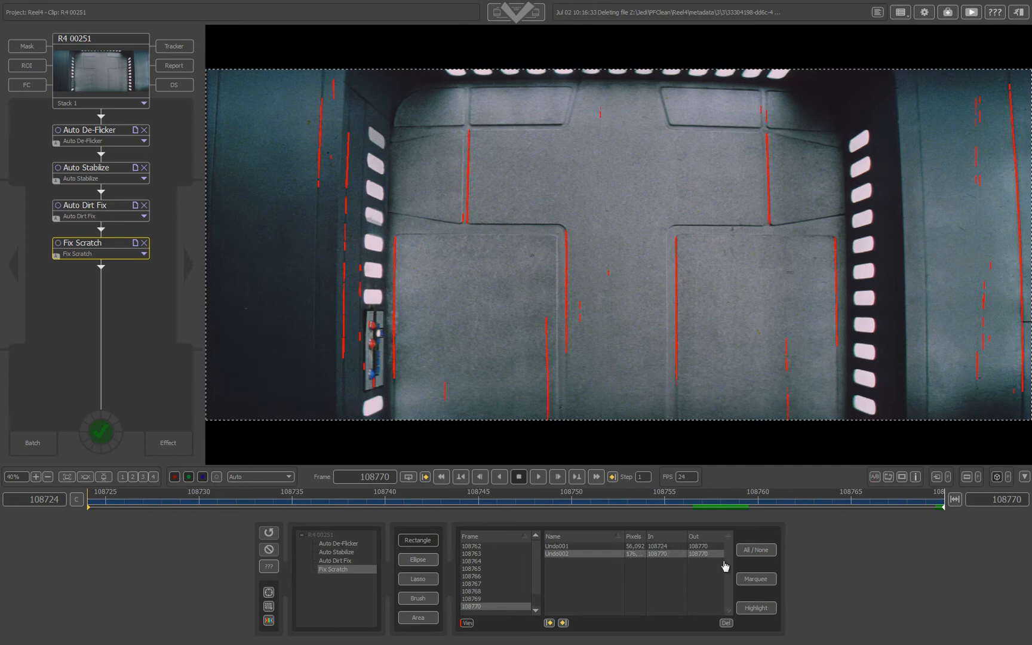
click(669, 555)
click(201, 499)
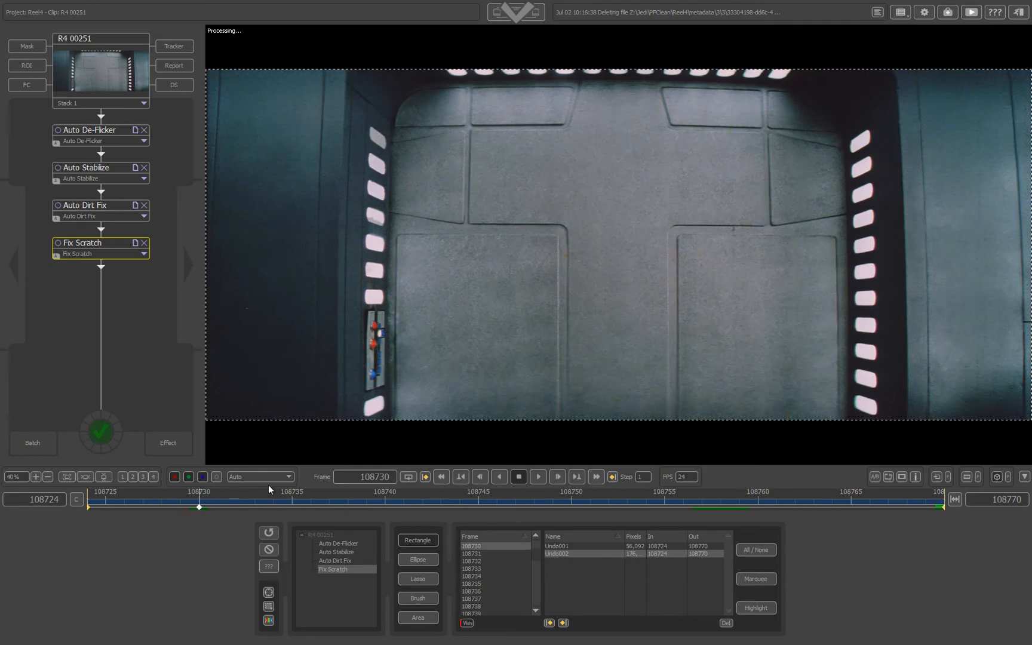
click(440, 478)
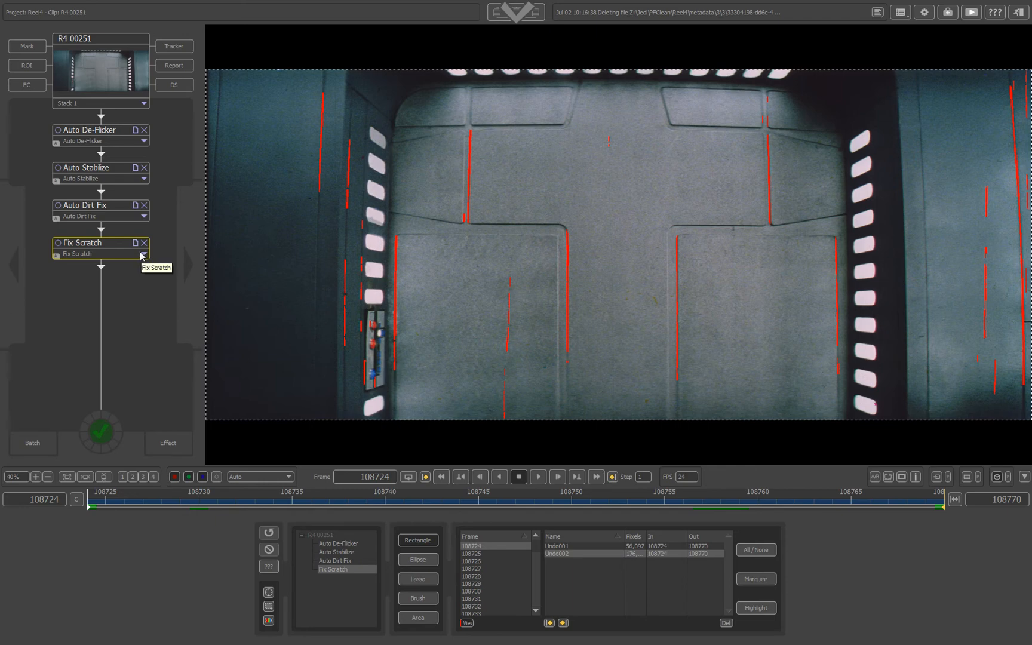
Step: Insert a Manual Dirt / Dust Fix effect between Auto Dirt Fix and Fix Scratch
click(99, 210)
click(102, 230)
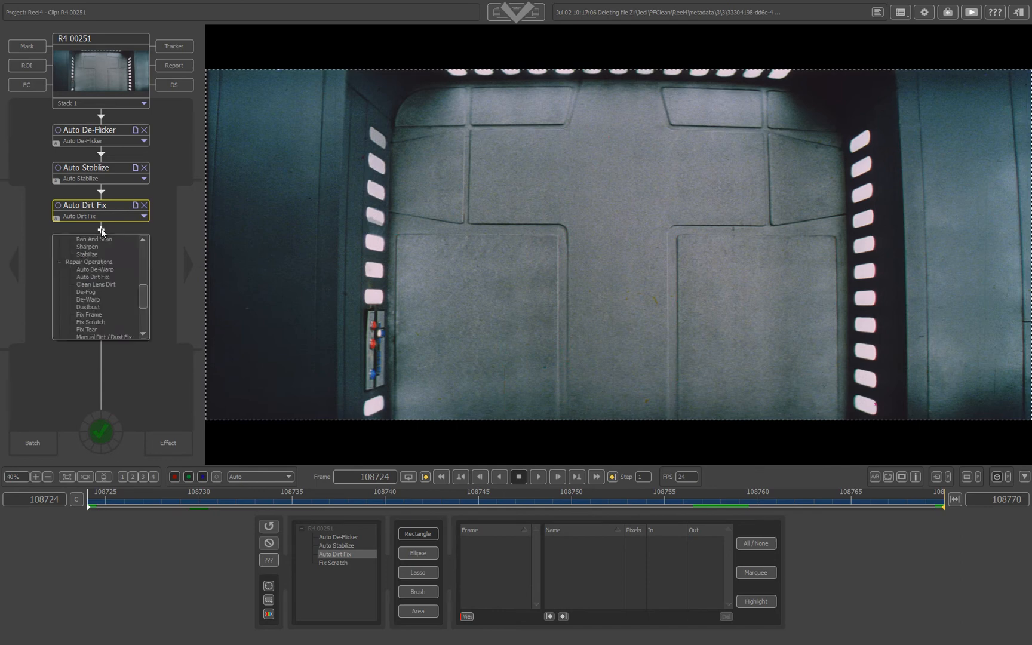
scroll(138, 287, down, 2)
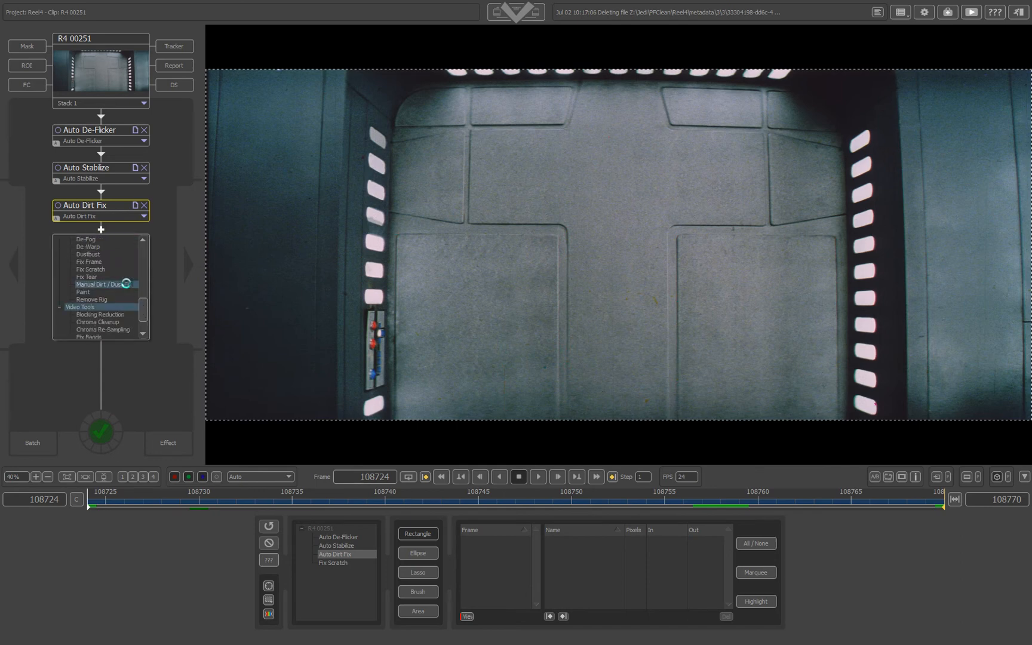
double_click(134, 301)
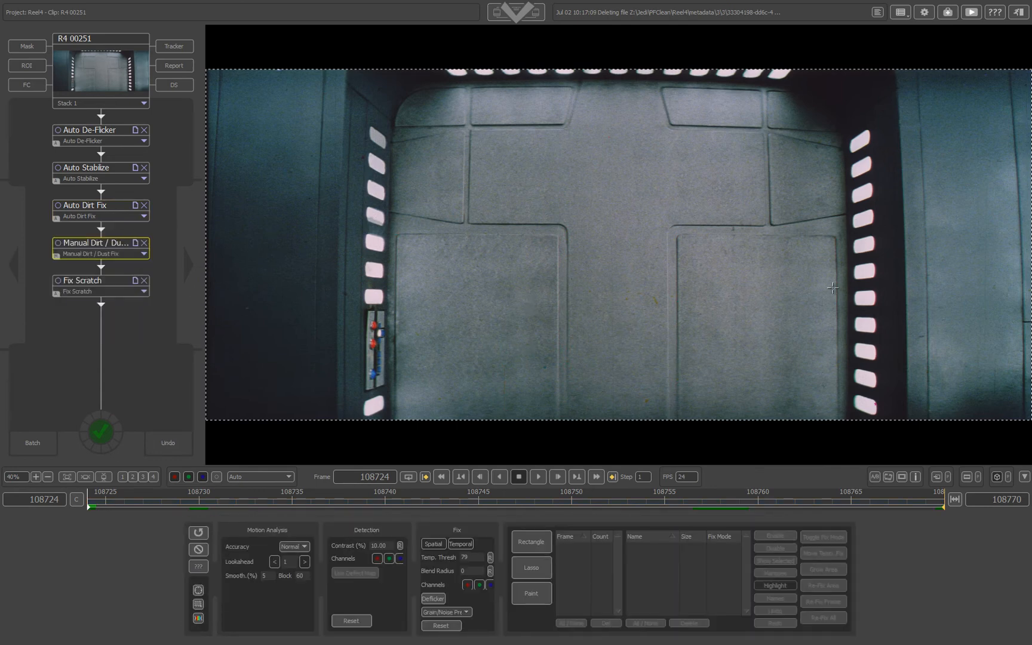
Step: Set the manual fix to Paint selection with the Grain3 grain preset, and browse the clip to the scratch around frame 108747
click(514, 595)
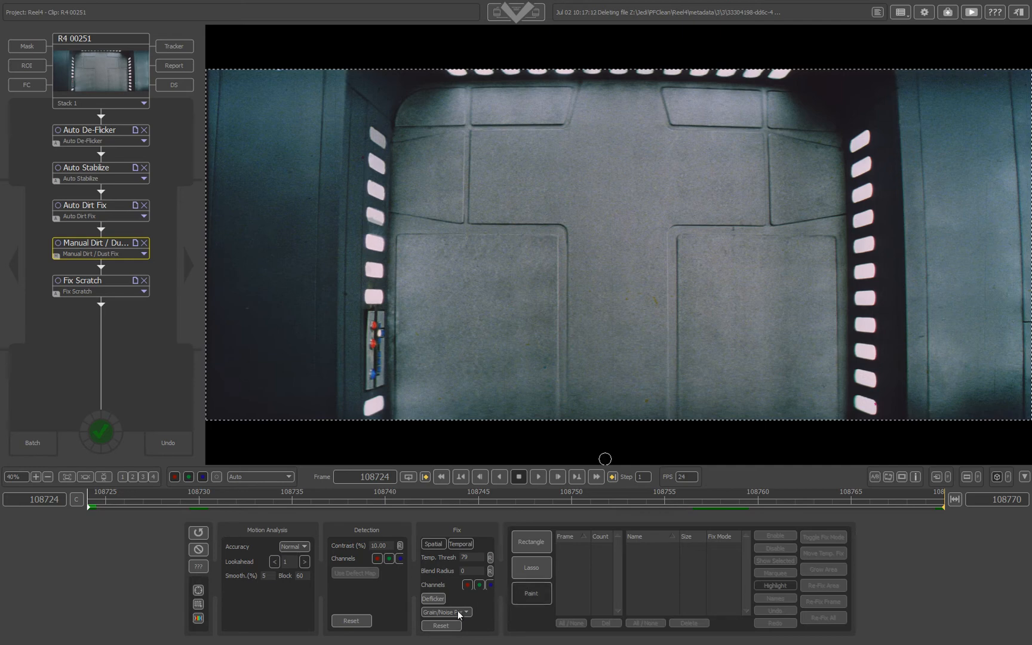
click(459, 612)
click(453, 595)
key(Right)
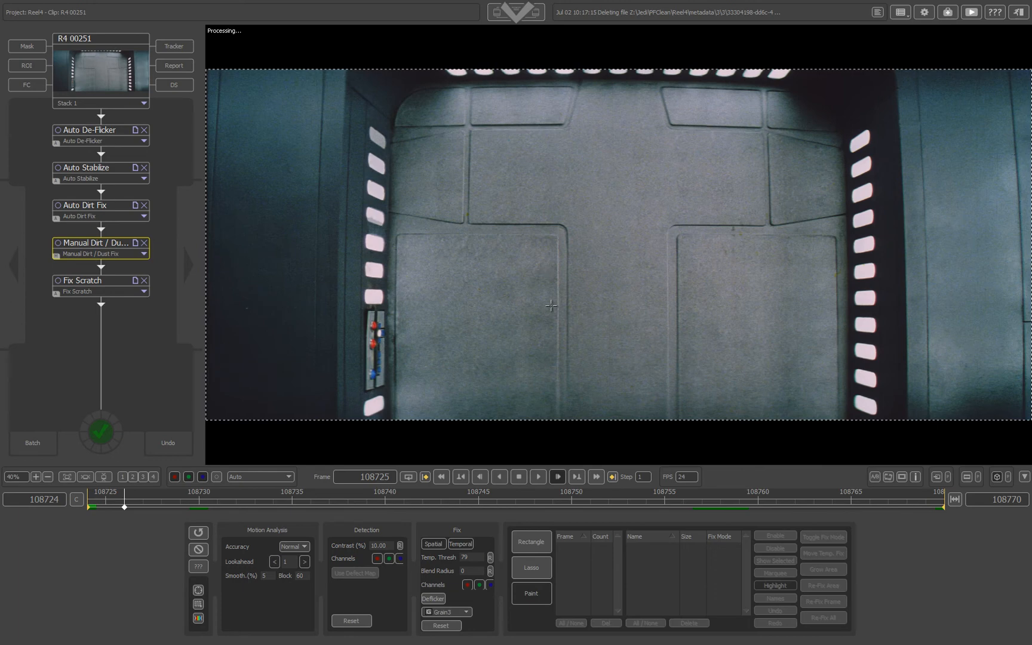
drag(231, 500, 498, 499)
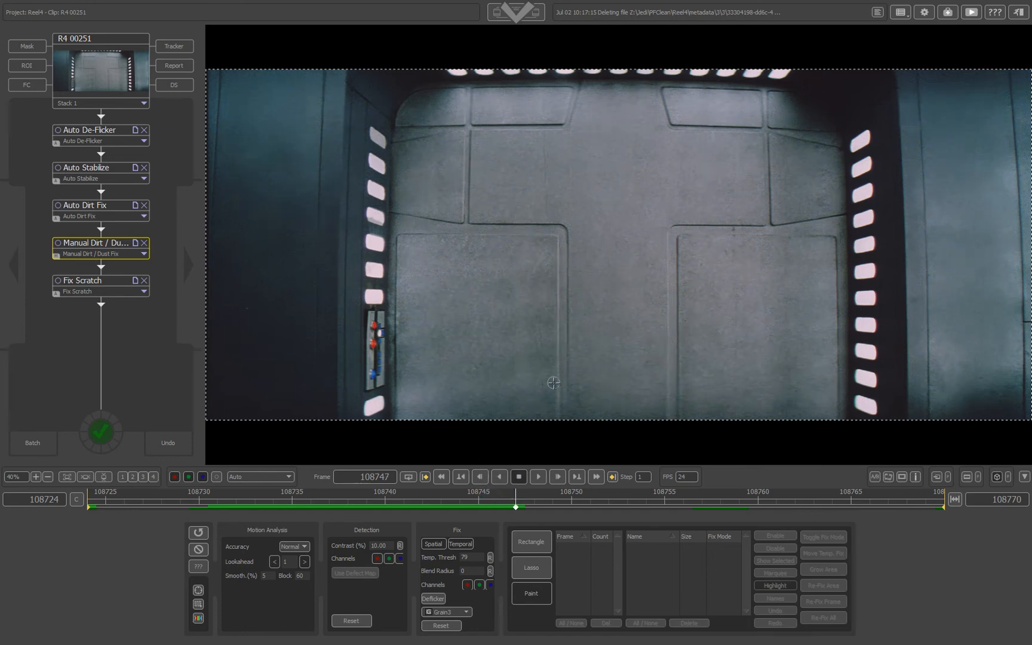
Step: Try painting a fix over the vertical scratch in the lower left panel on frame 108746, and delete that frame's fix
drag(540, 257, 541, 354)
drag(542, 405, 539, 411)
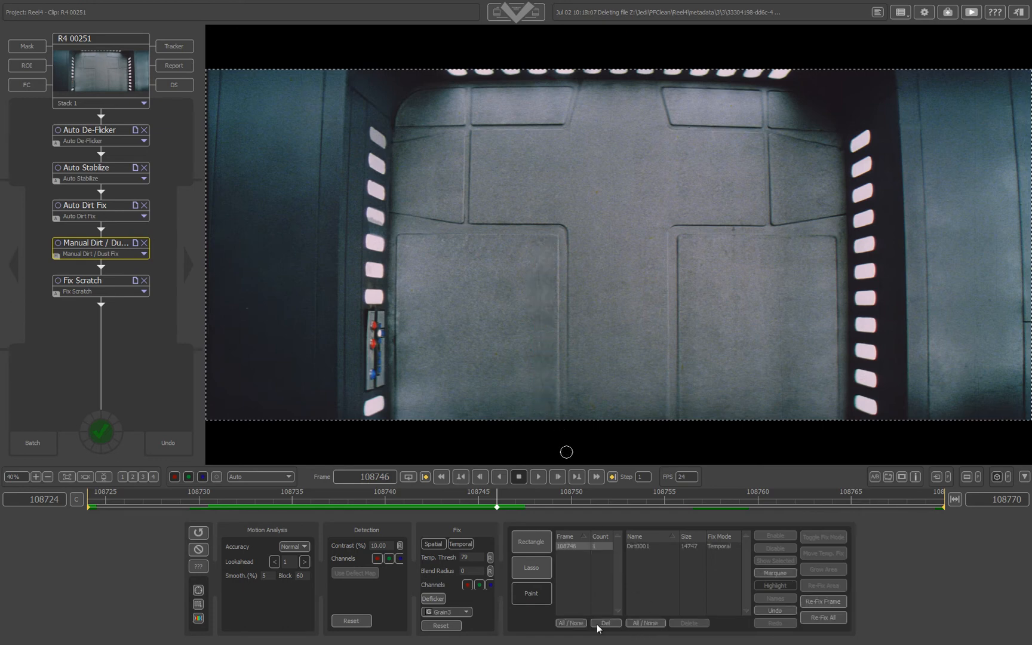
click(667, 548)
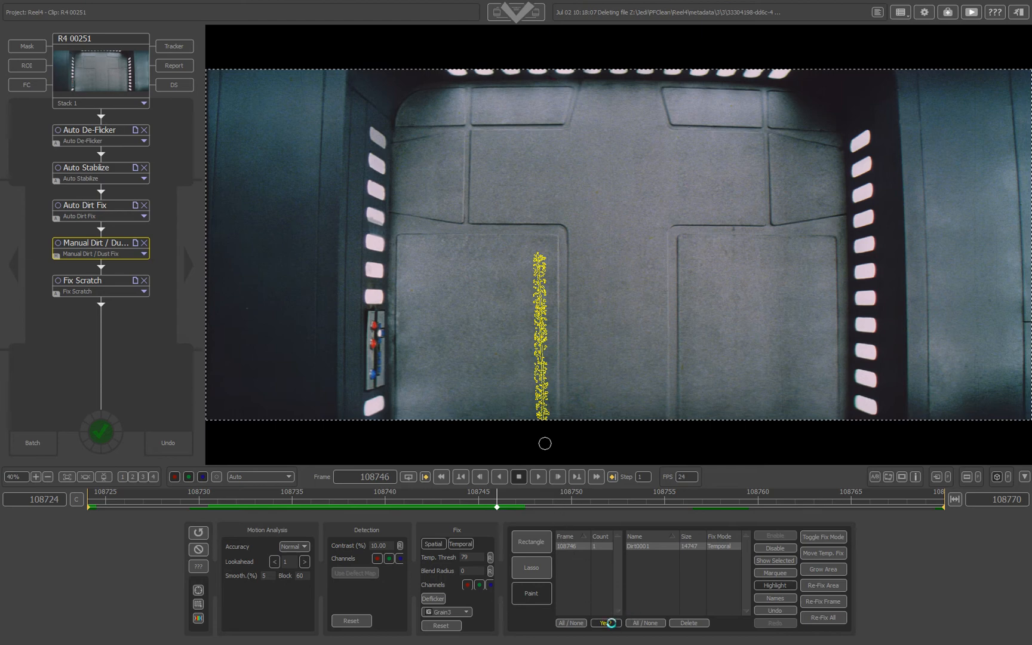
click(604, 623)
Step: Try a tall rectangle selection around the same scratch on frame 108746, and delete the resulting fix
click(534, 544)
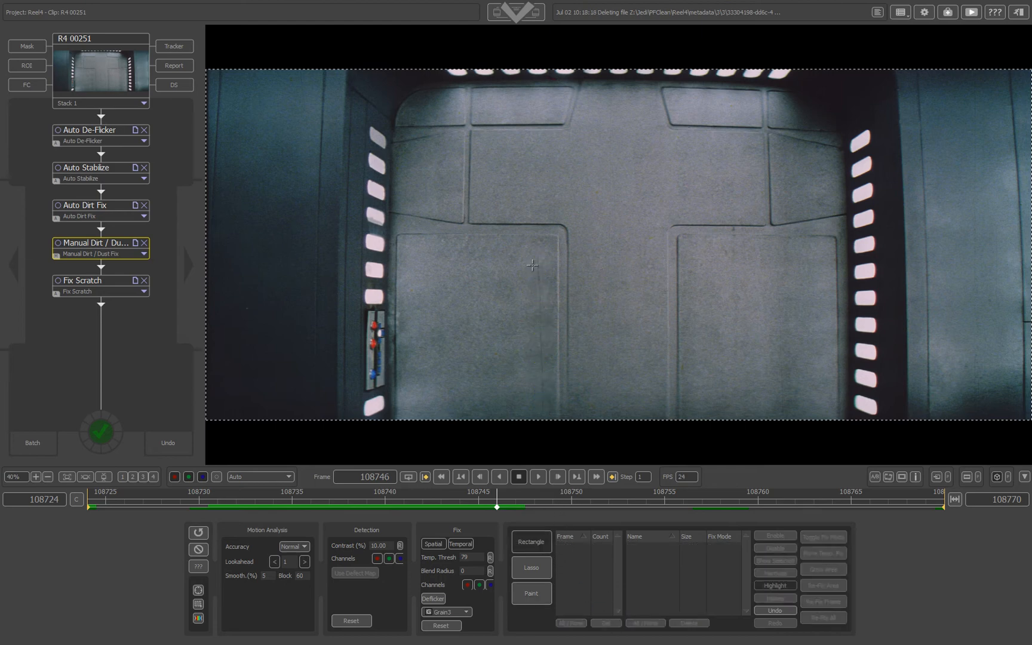
drag(536, 251, 546, 423)
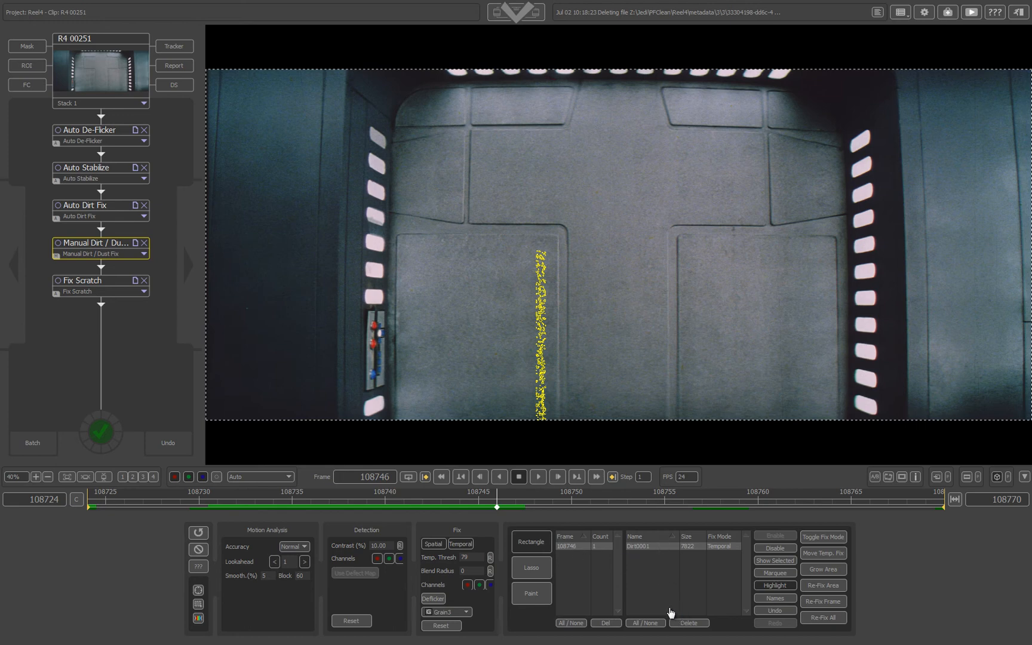
click(678, 577)
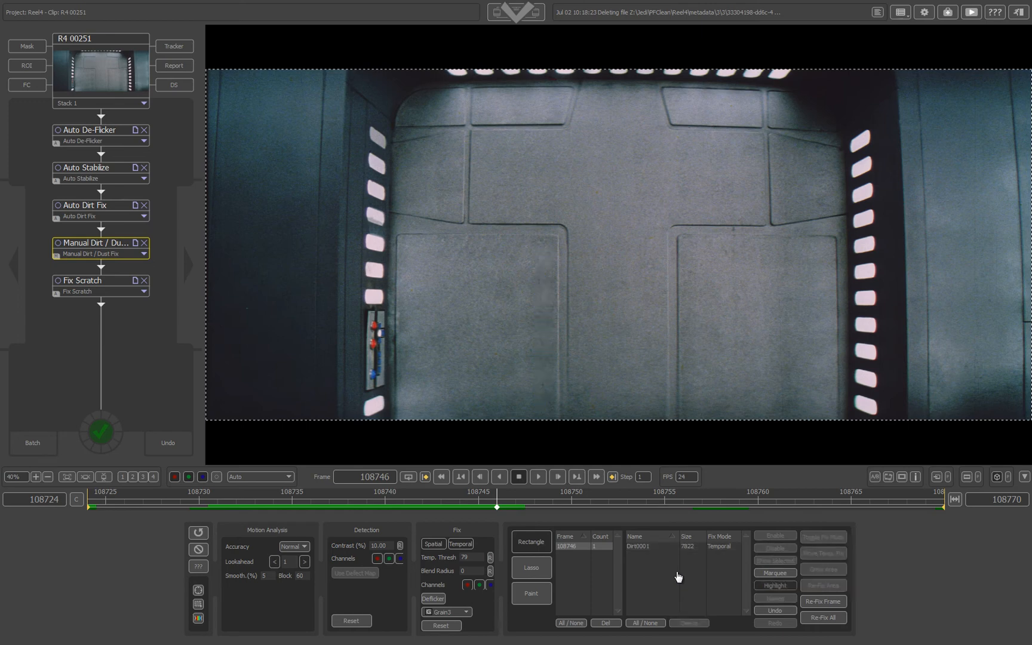
click(684, 548)
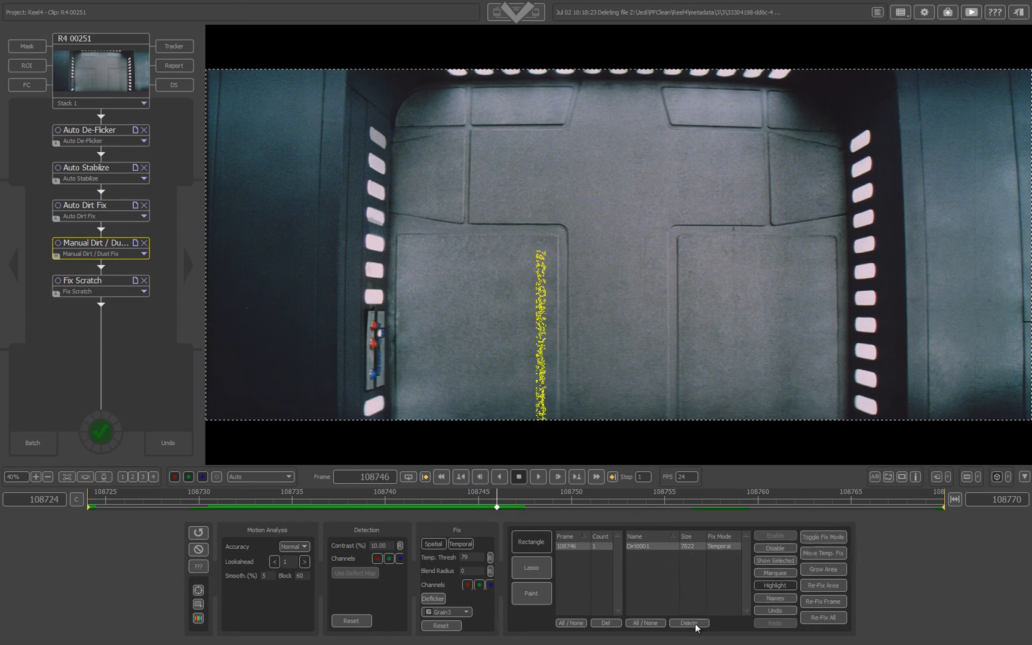
click(690, 623)
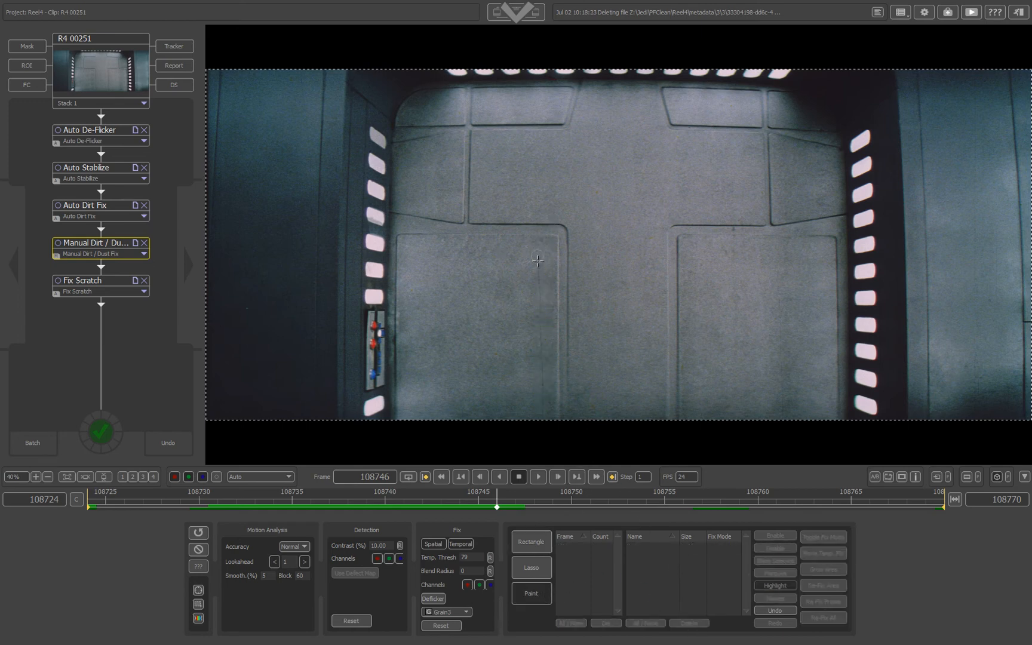
Step: Paint fixes over the vertical scratch in the lower left panel on frame 108746 and in the upper half of frame 108747
drag(538, 252, 541, 326)
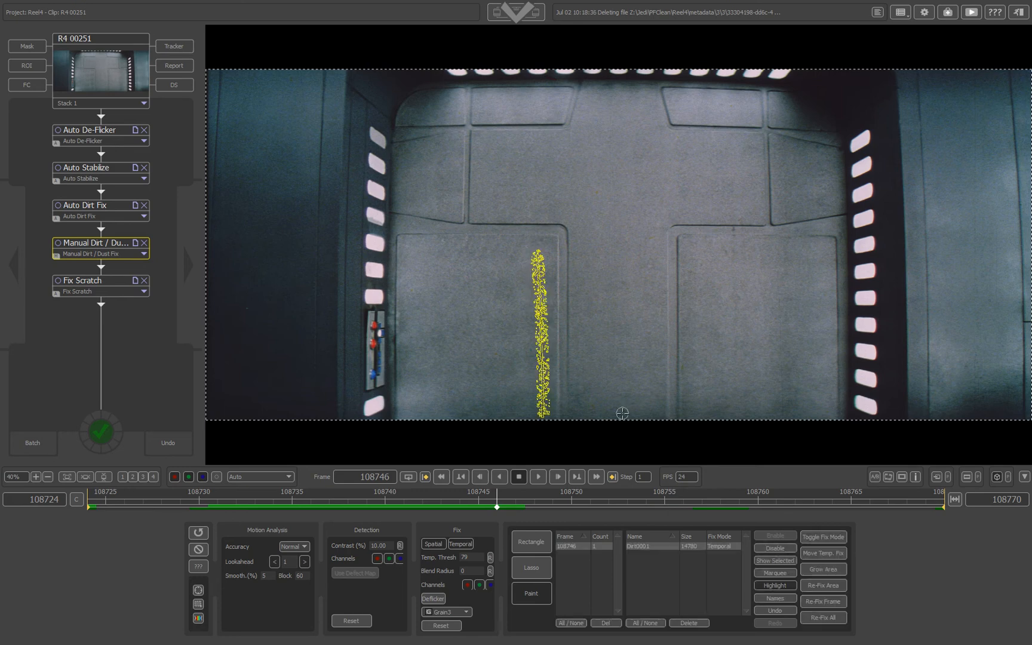
click(672, 571)
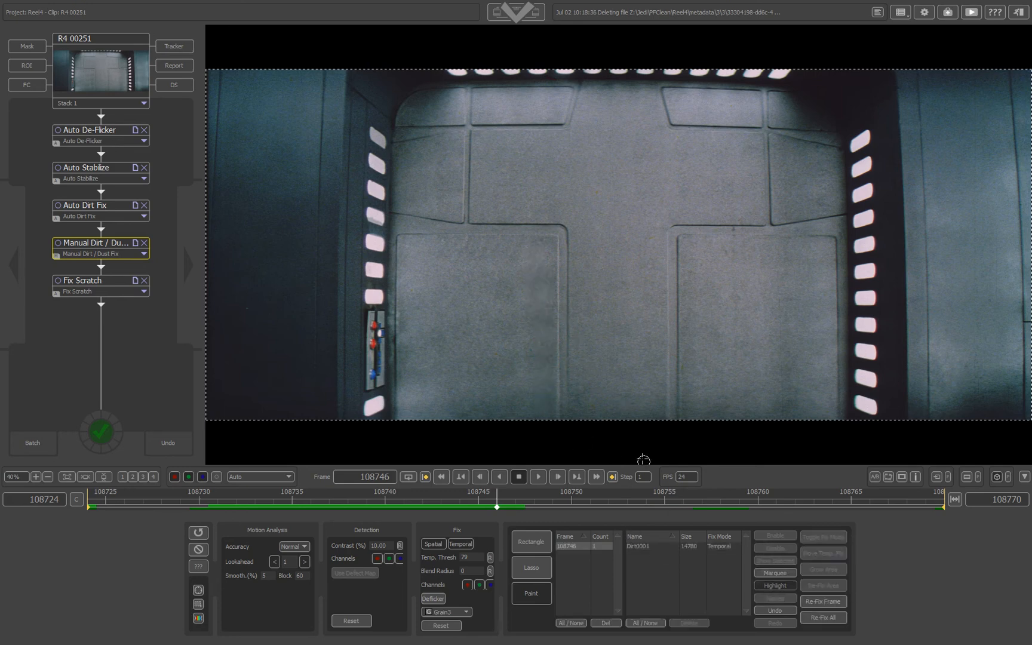
key(Right)
drag(541, 84, 545, 241)
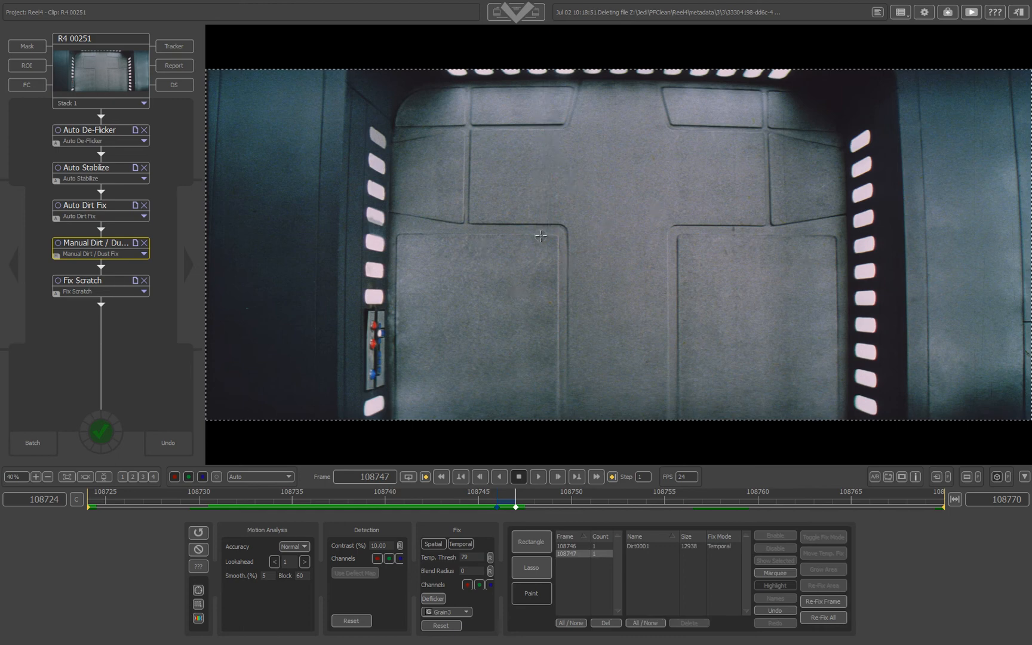
Step: Examine the frames from 108748 to 108756 for remaining scratches, stepping back and forth around the last ones
key(Right)
key(Right)
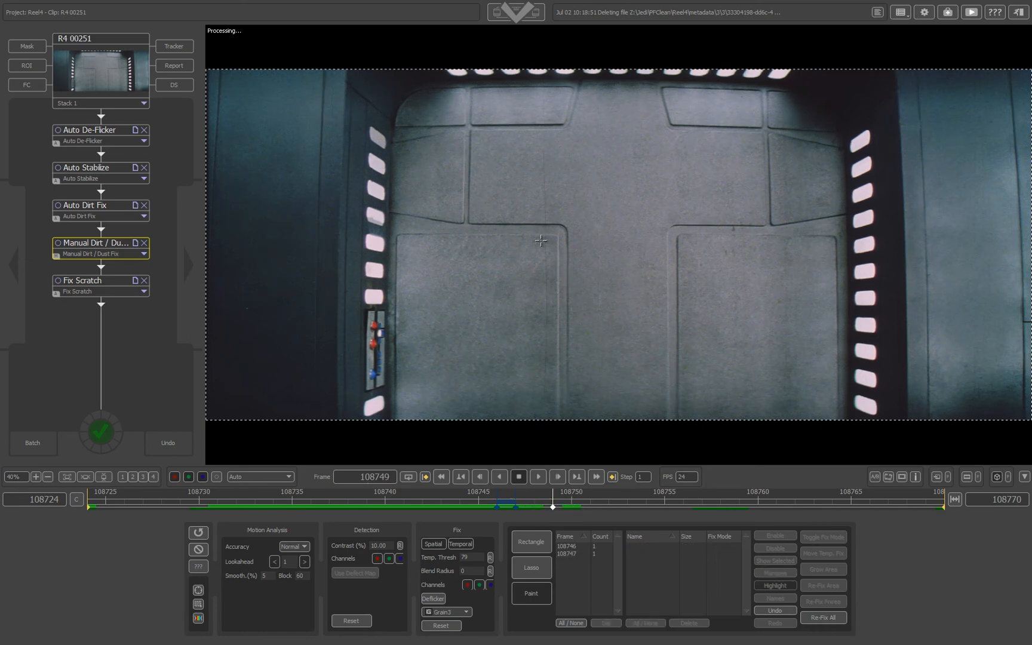
key(Right)
key(Right)
key(Right)
key(Right)
key(Right)
key(Right)
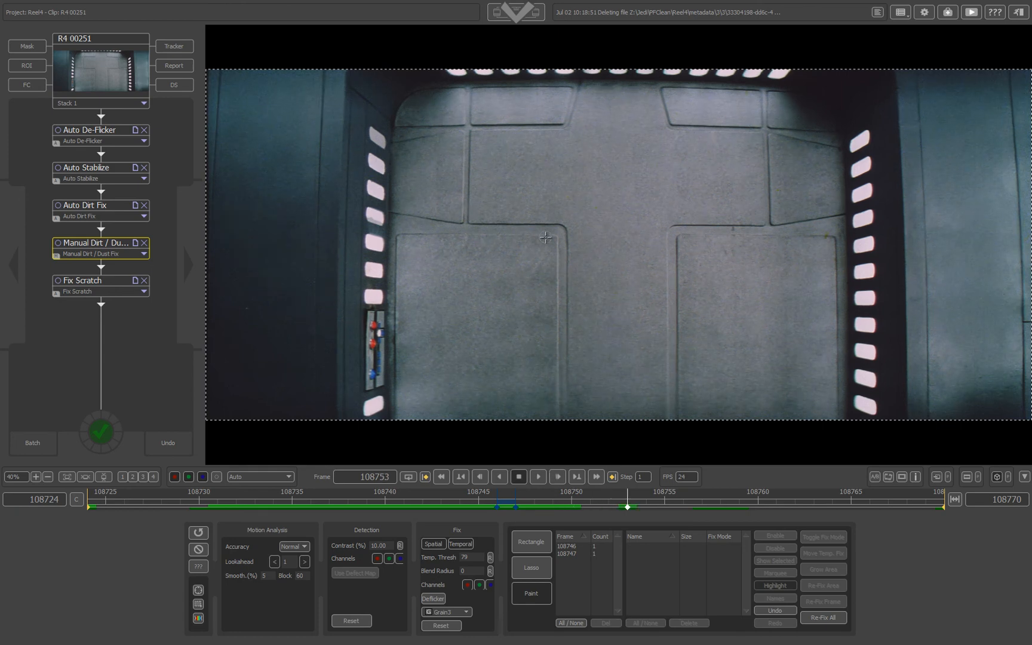
key(Right)
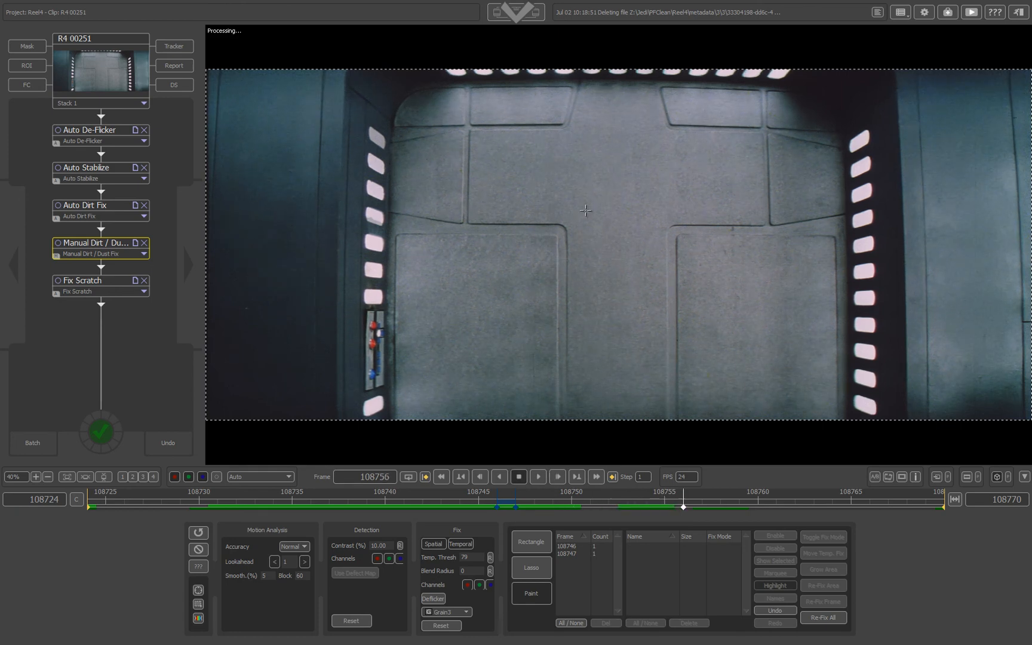
key(Right)
key(Left)
key(Left)
key(Right)
key(Right)
key(Right)
key(Left)
key(Left)
key(Right)
key(Left)
Step: Paint fixes over the vertical scratch at the lower left panel's bottom on frame 108756 and down through the upper and lower panels on 108757
drag(536, 350, 535, 417)
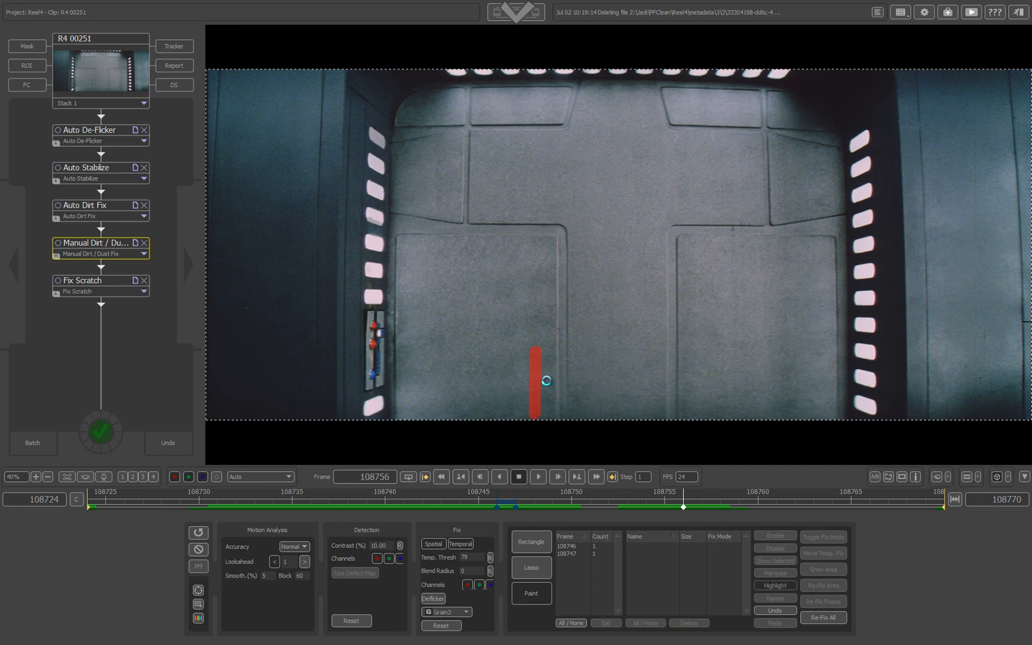
key(Right)
click(536, 90)
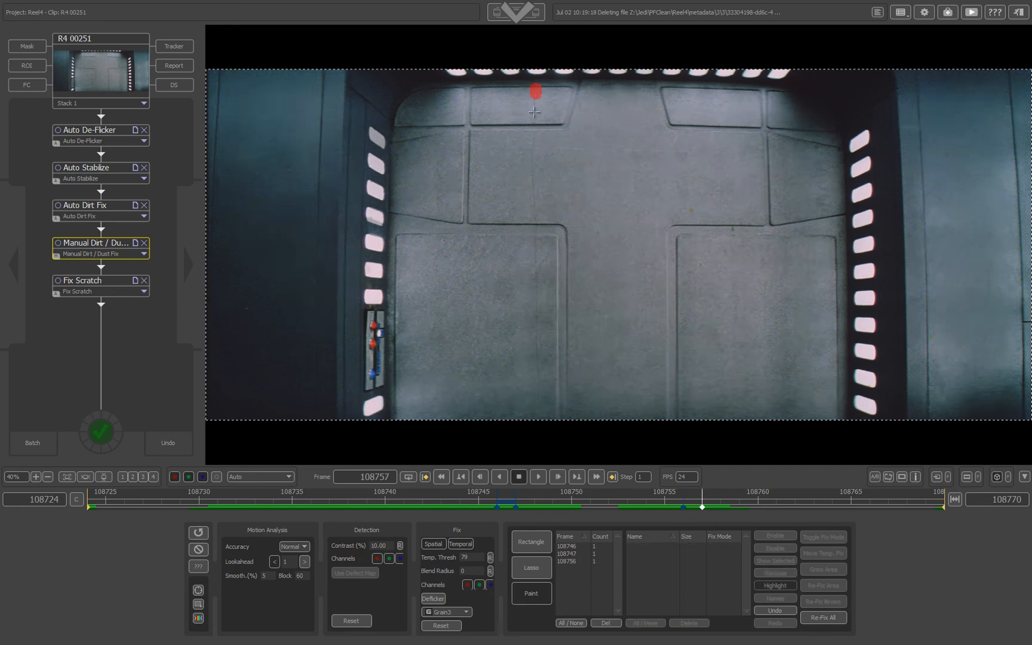
drag(534, 111, 532, 263)
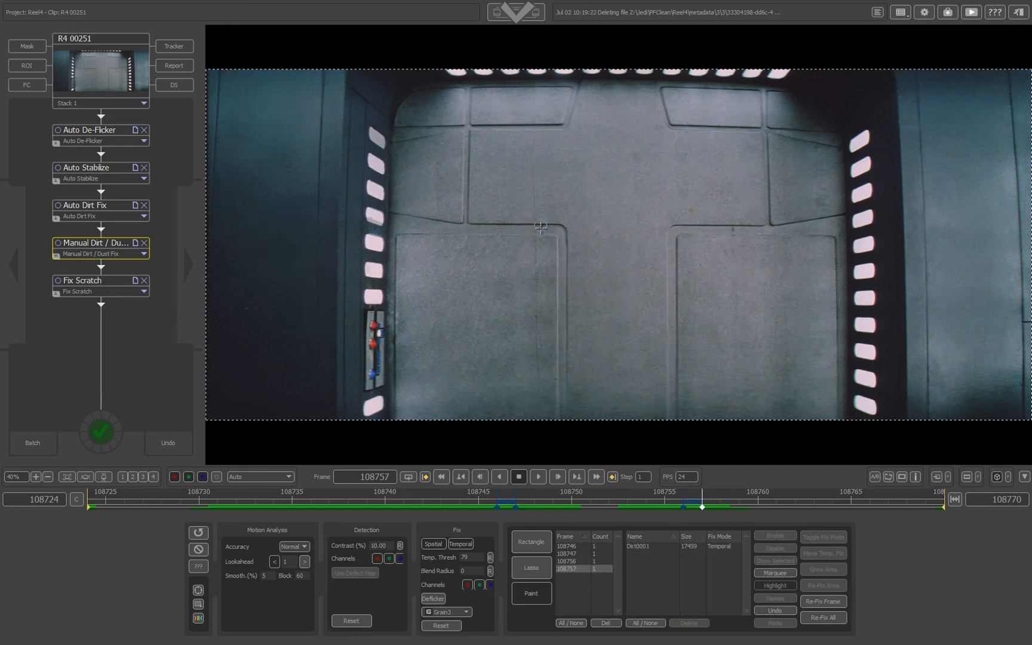
drag(539, 214, 536, 352)
Step: Paint two overlapping fixes along the vertical scratch on frame 108760, from the upper left panel down into the lower left panel
key(Right)
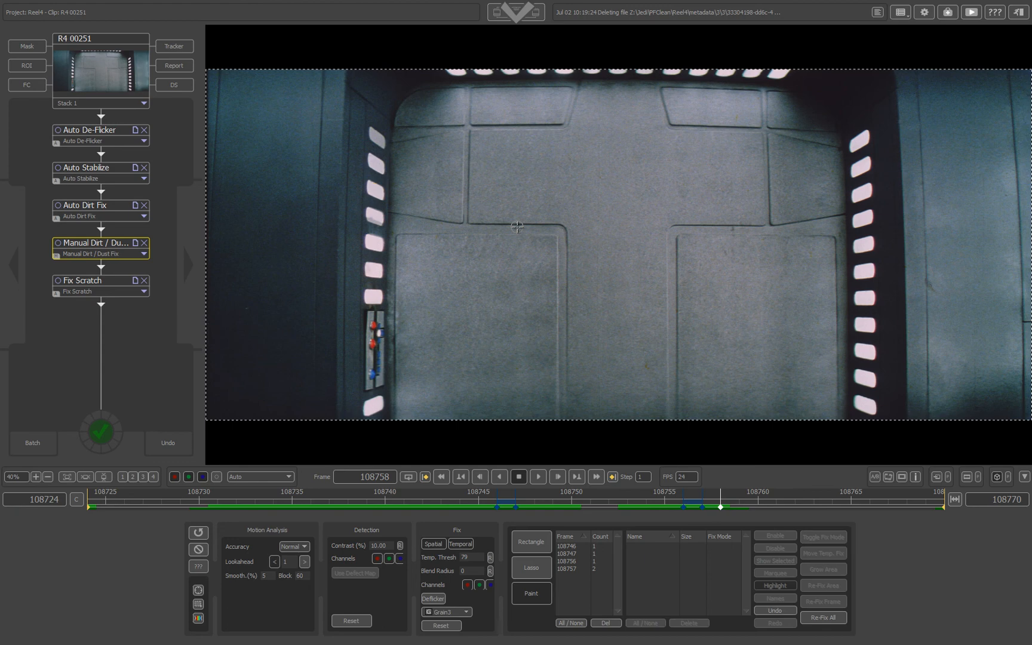
key(Right)
key(Right)
key(Right)
key(Left)
drag(533, 87, 532, 346)
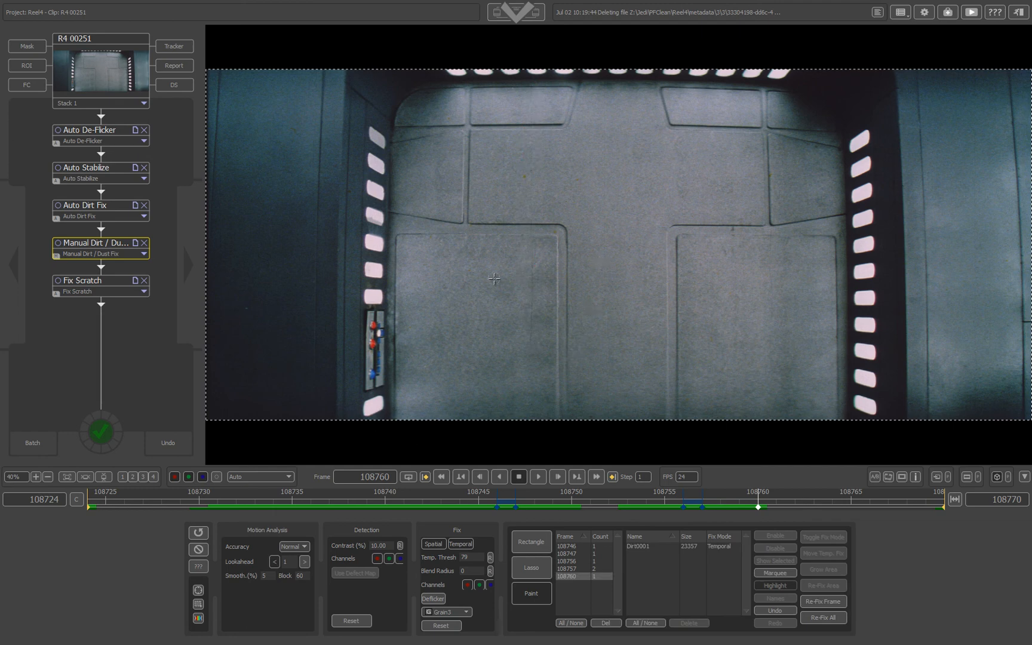
drag(535, 248, 535, 353)
Step: Paint a fix over the lower left panel's vertical scratch on frame 108759, and another over the same scratch on frame 108760
key(Left)
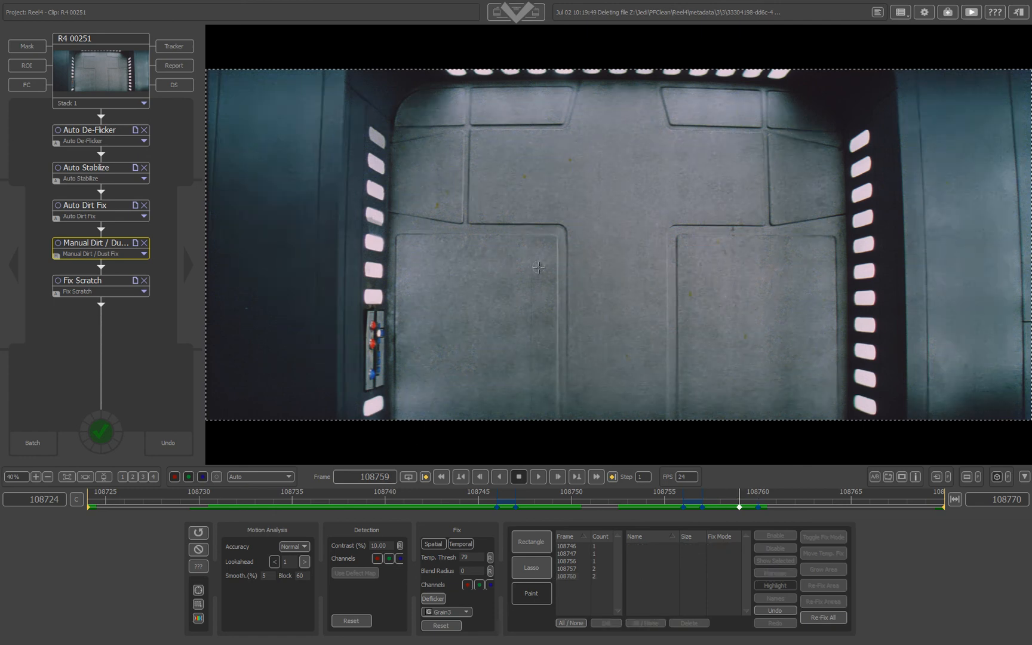
drag(534, 261, 534, 390)
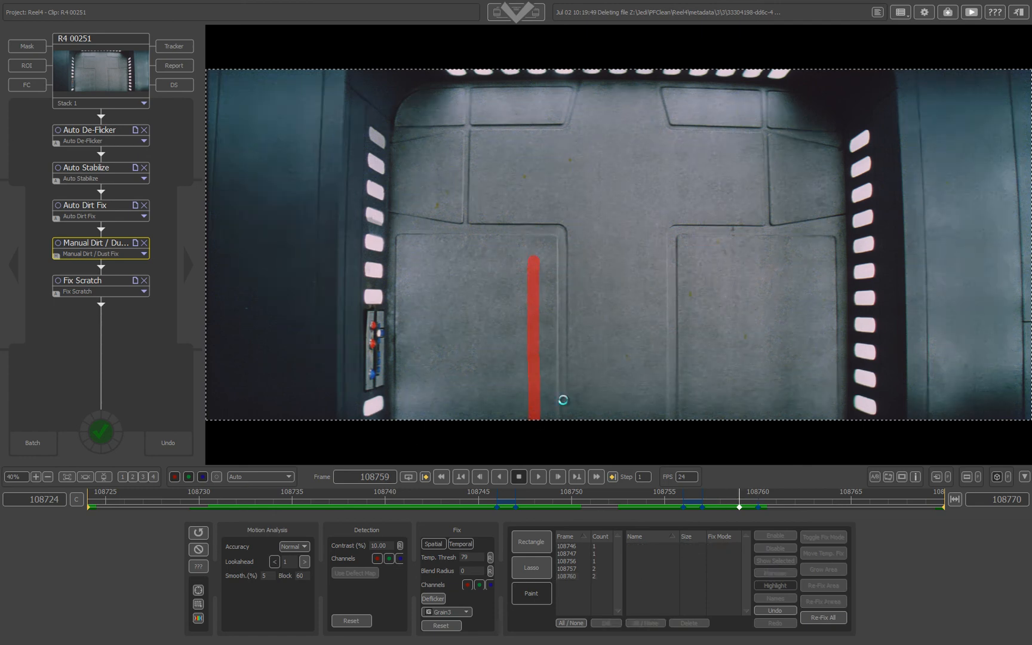
key(Right)
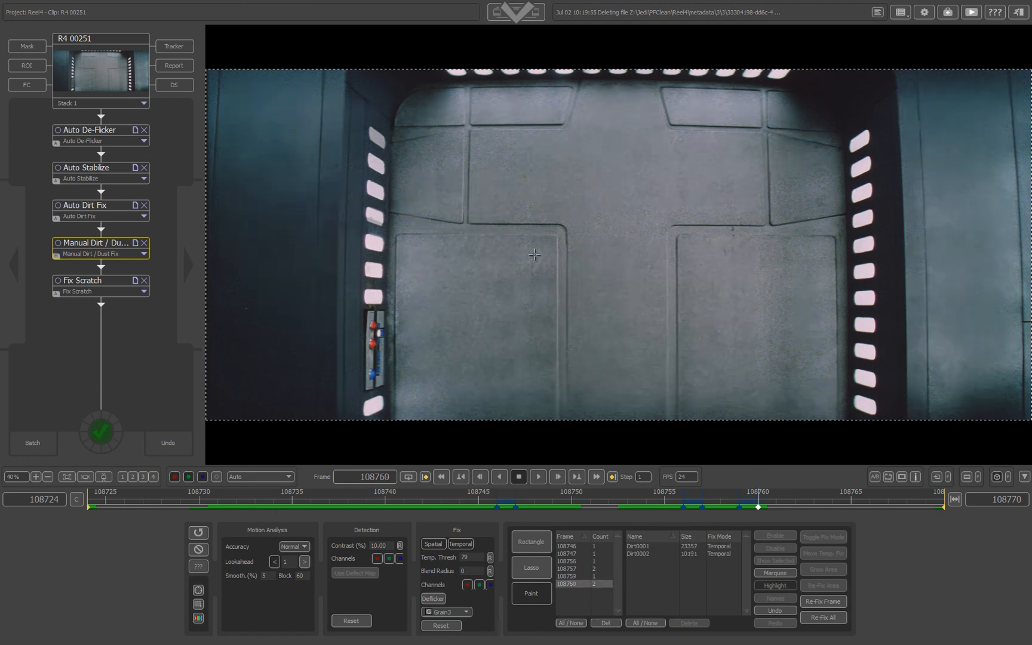
drag(534, 252, 530, 347)
Step: Draw a tall rectangular undo region for Fix Scratch over the false detection along the lower left panel's left edge on frame 108760
click(121, 282)
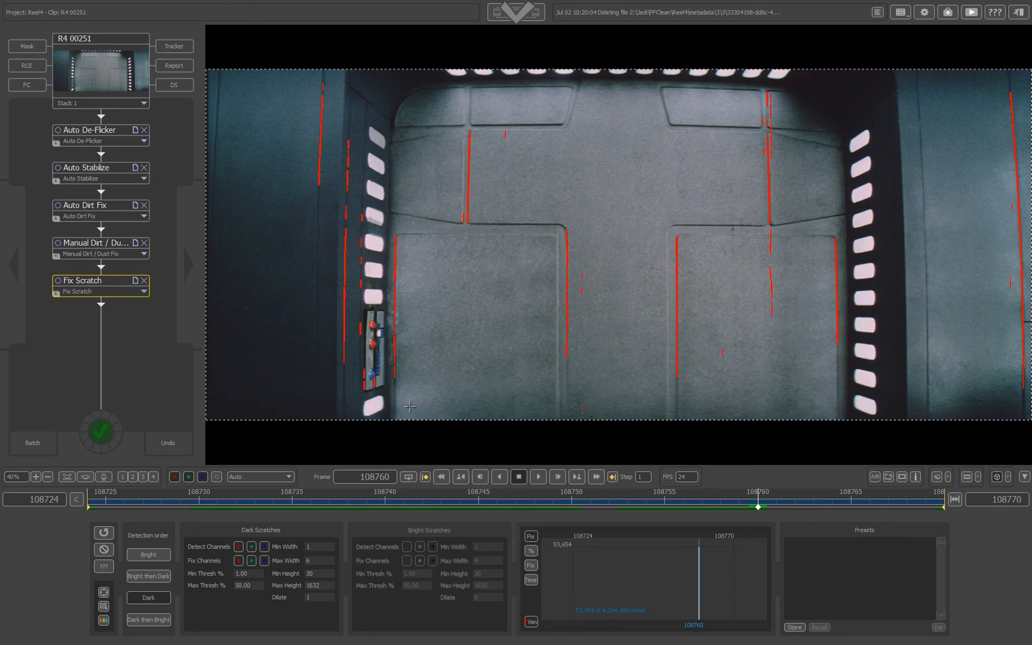
click(173, 445)
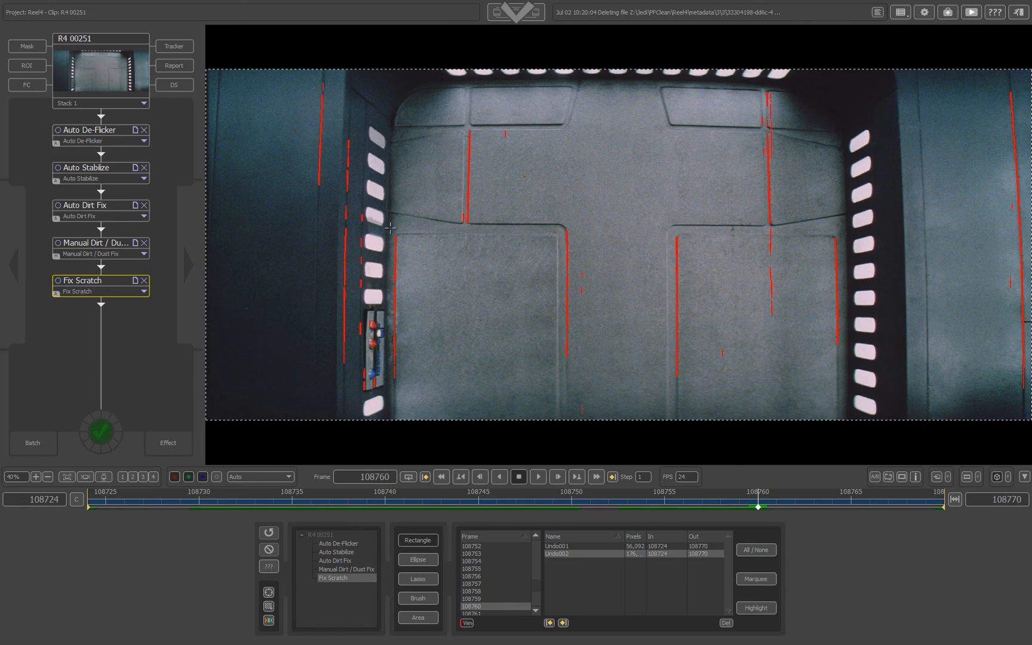
drag(390, 228, 398, 432)
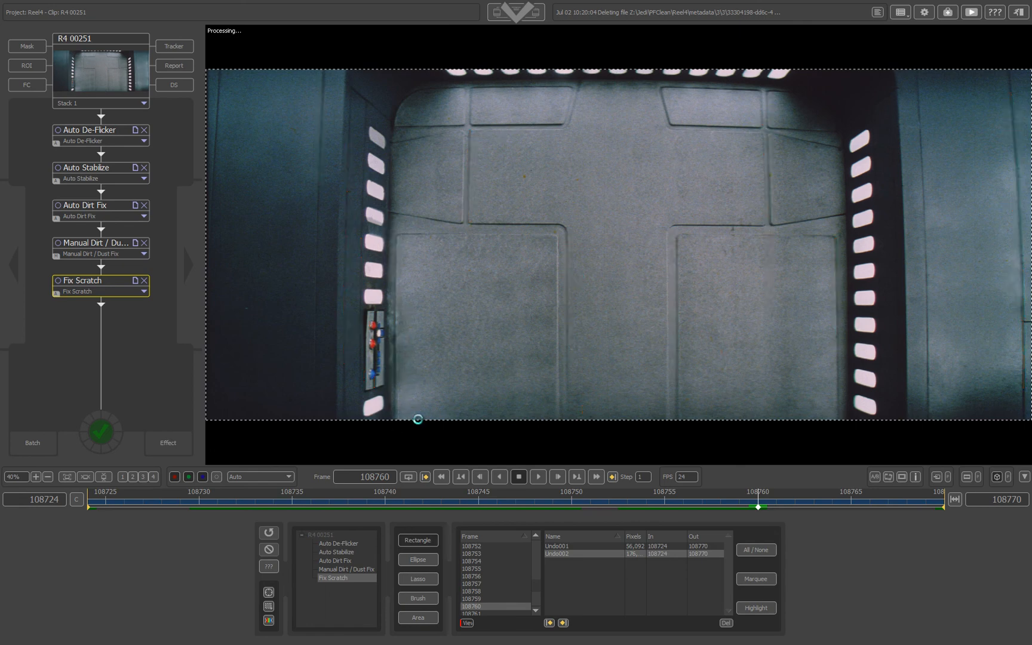